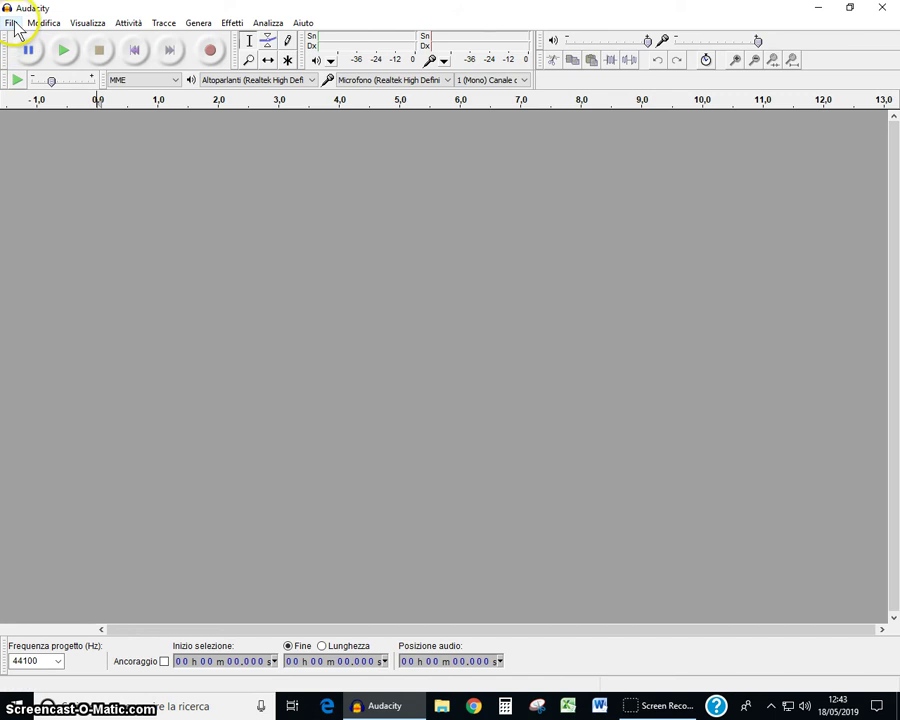
Step: Open the audio file ZOOM0002.MP3 from the REG 1C folder
{"action": "left_click", "coordinate": [11, 23]}
{"action": "left_click", "coordinate": [35, 55]}
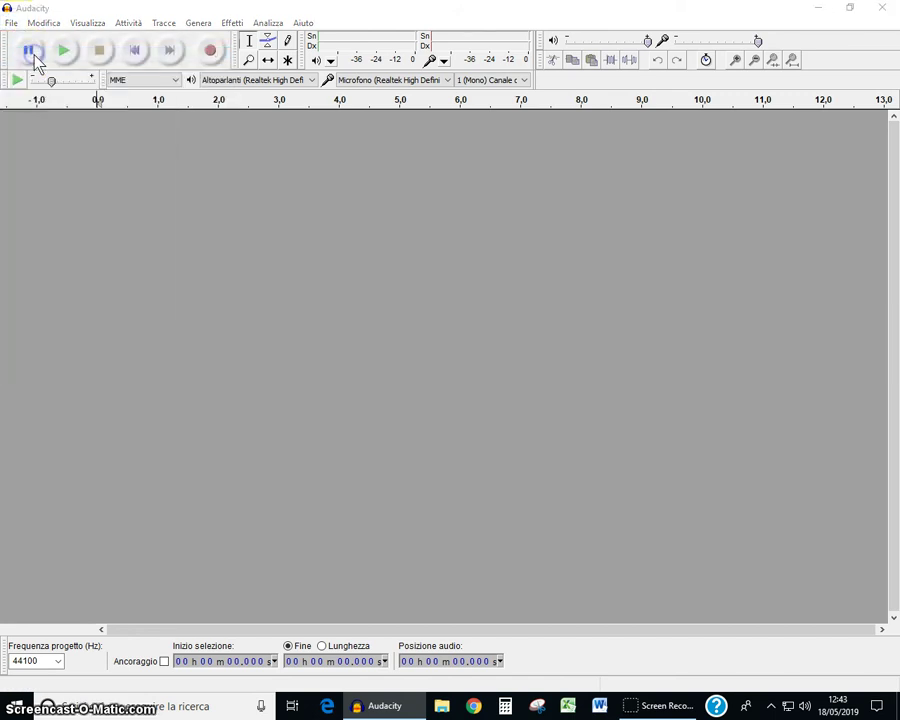
{"action": "left_click", "coordinate": [123, 101]}
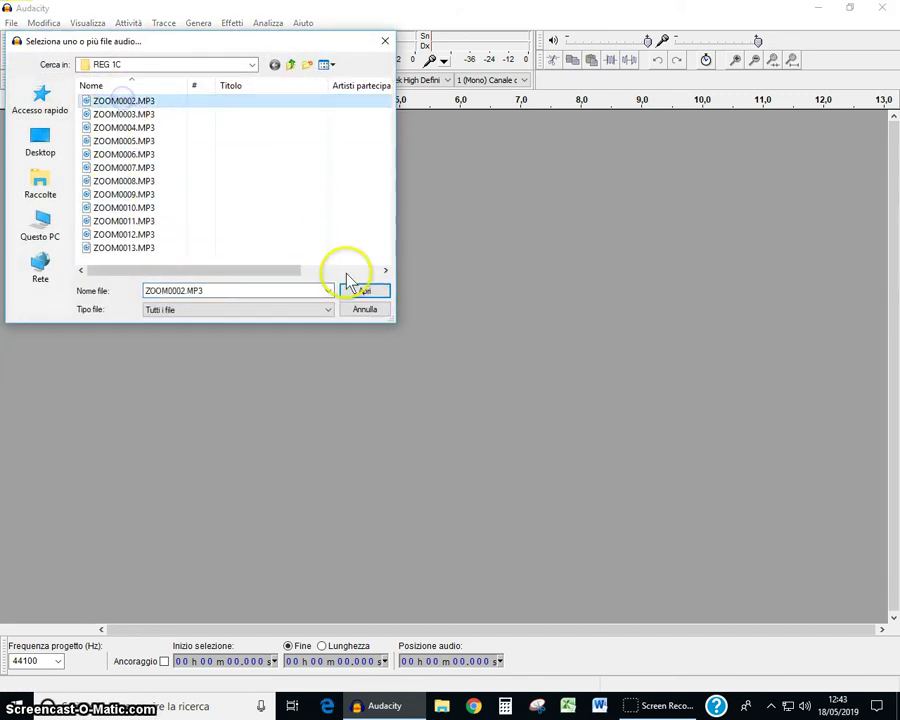
{"action": "left_click", "coordinate": [378, 290]}
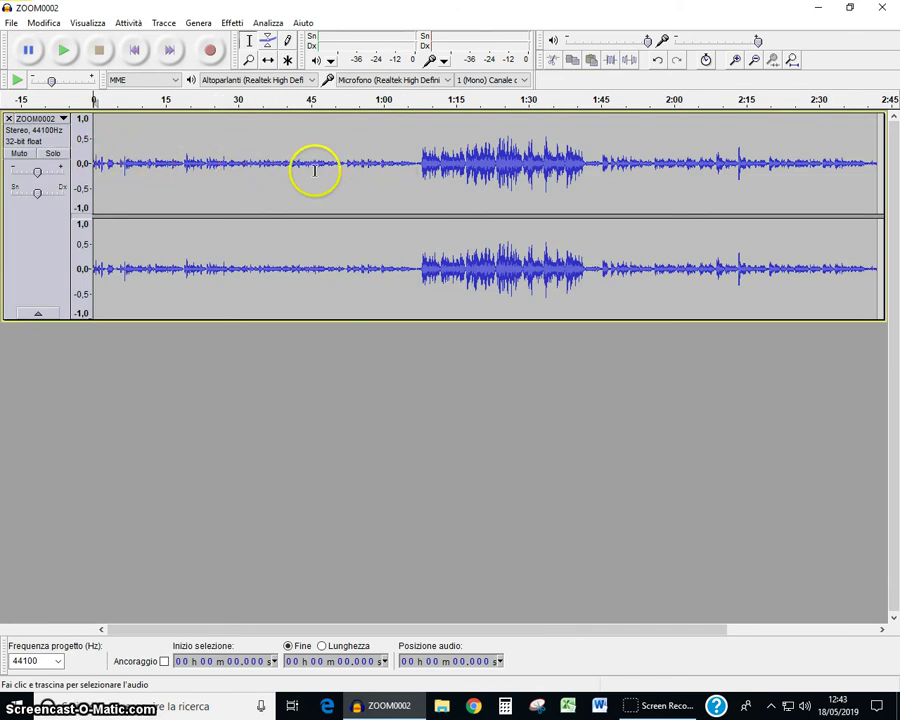
Step: Select the quiet opening section from about 0:01 to 1:06 and amplify it by 12.3 dB
{"action": "left_click_drag", "start_coordinate": [104, 164], "coordinate": [411, 193]}
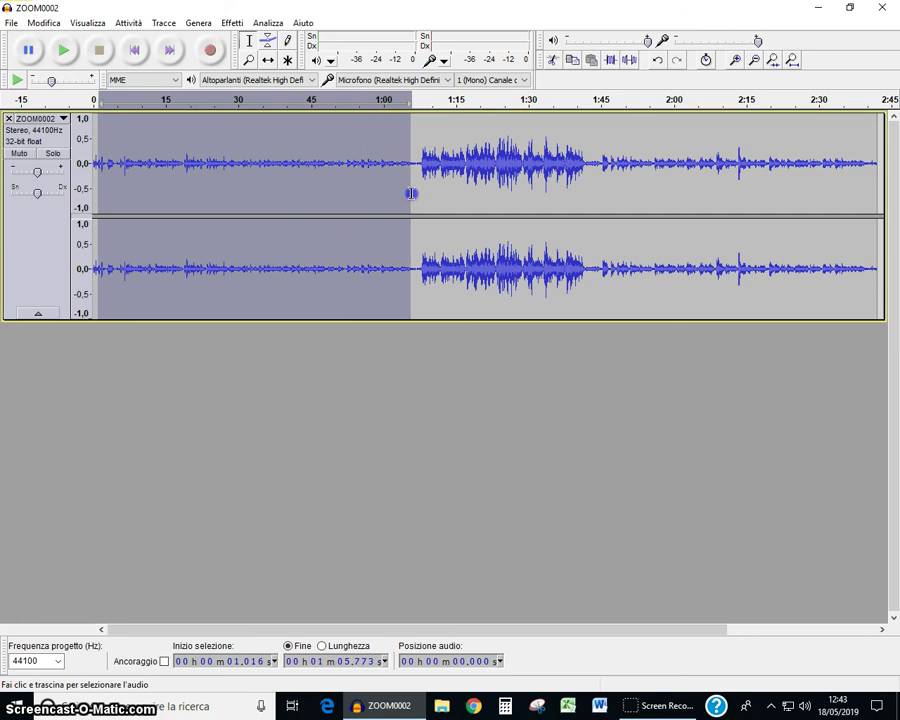
{"action": "left_click", "coordinate": [235, 25]}
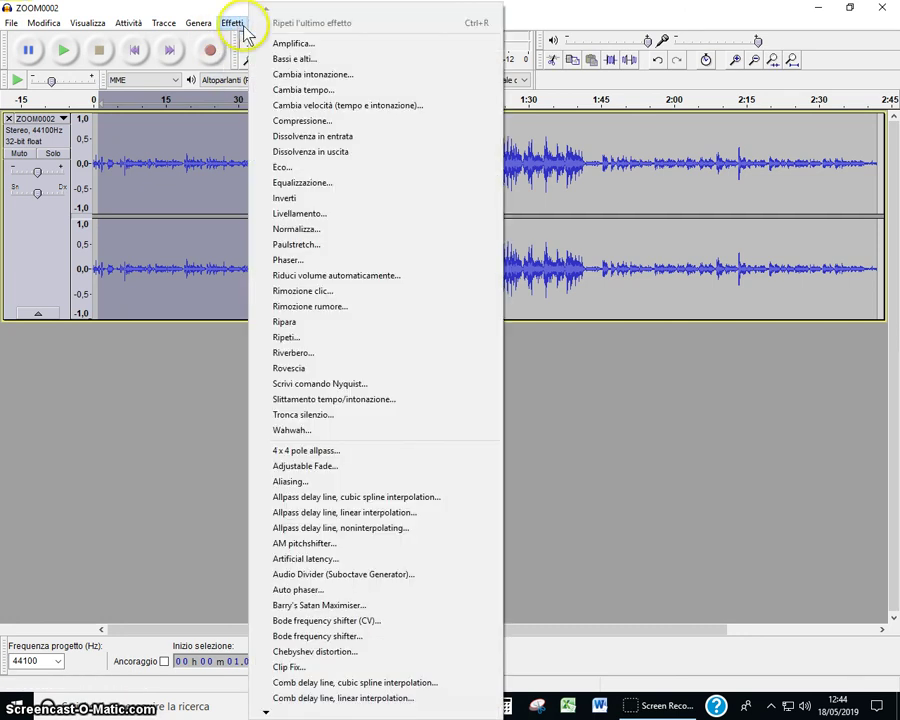
{"action": "left_click", "coordinate": [290, 44]}
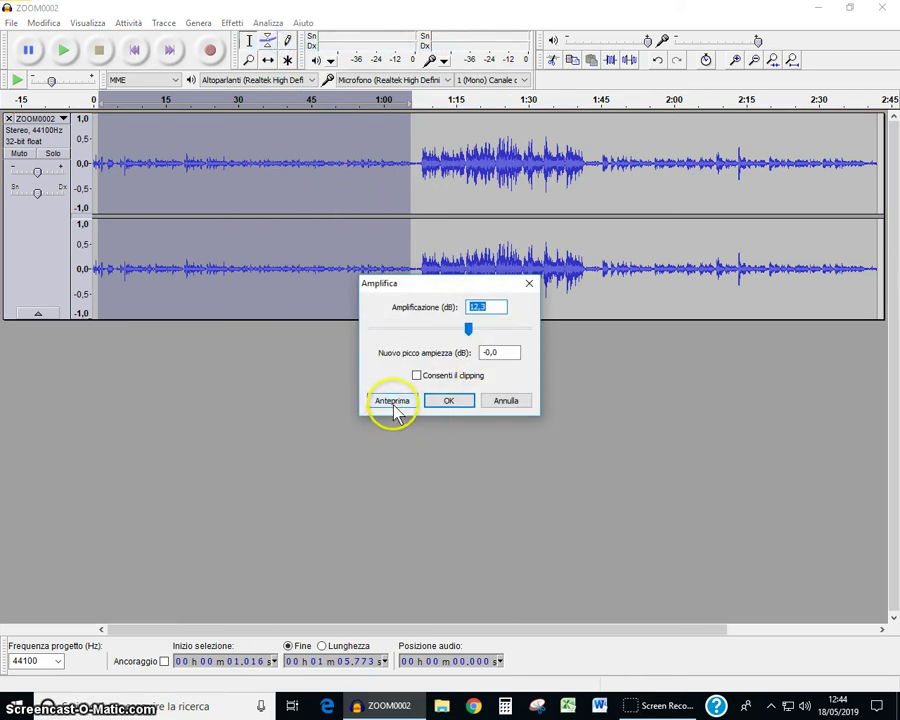
{"action": "left_click", "coordinate": [452, 401]}
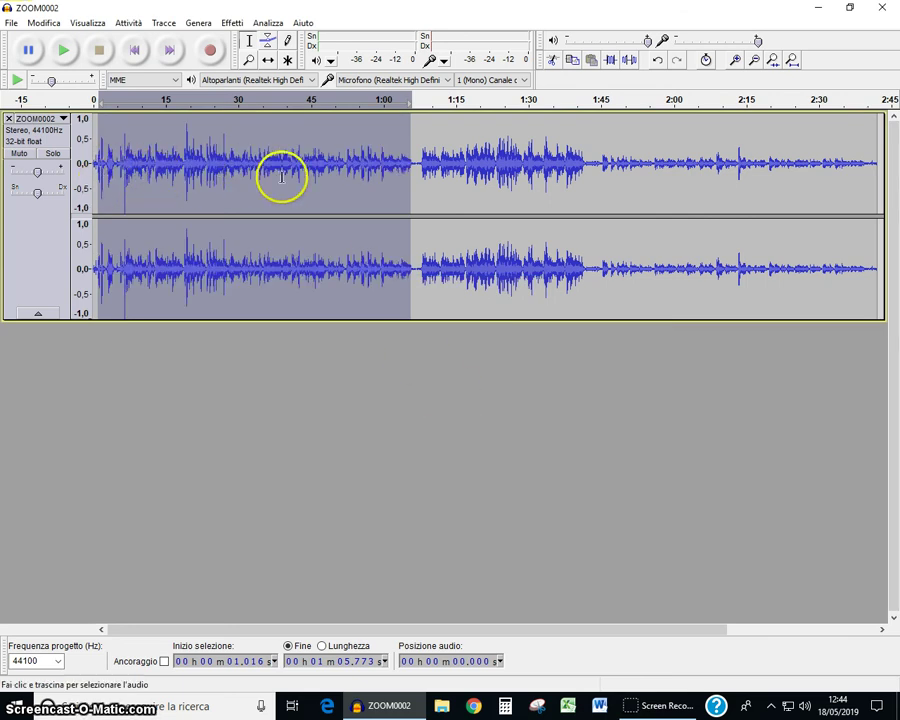
Step: Reduce the selected opening section's level with Amplify set to -5.5 dB, then clear the selection
{"action": "left_click", "coordinate": [241, 22]}
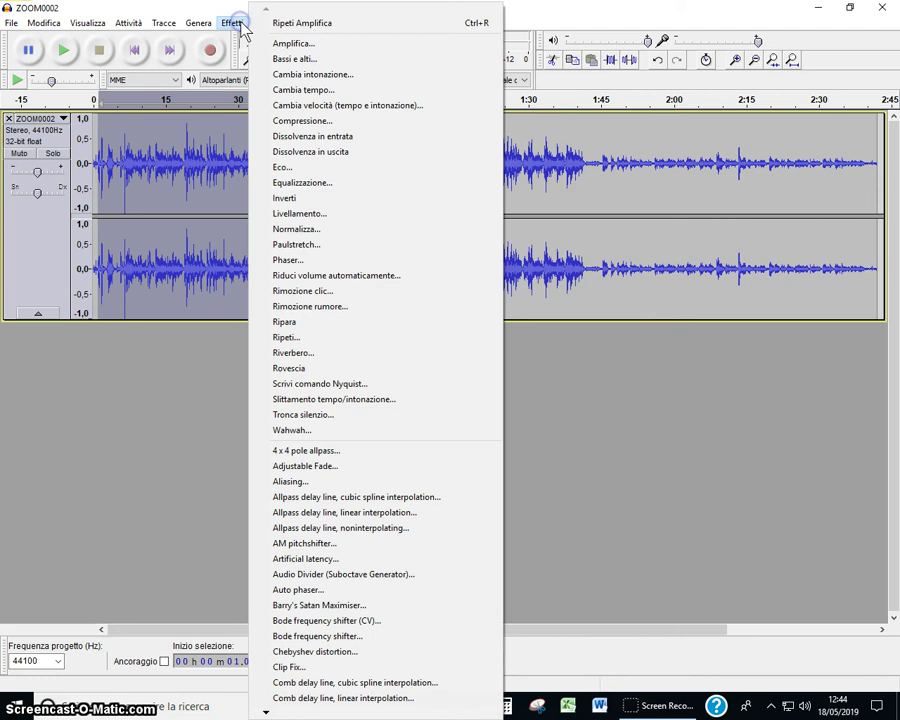
{"action": "left_click", "coordinate": [290, 44]}
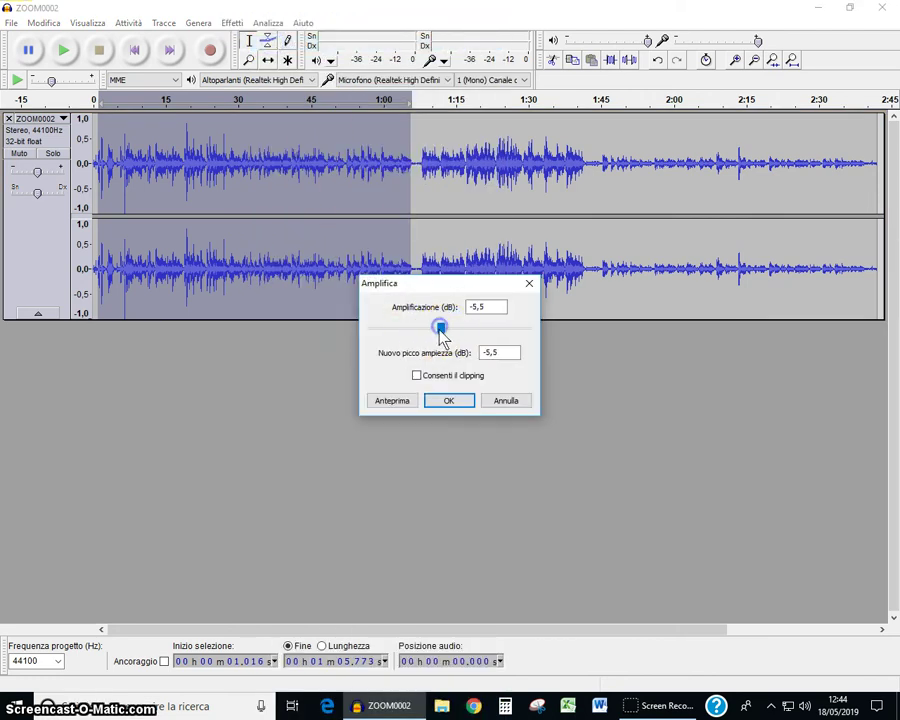
{"action": "left_click", "coordinate": [456, 402]}
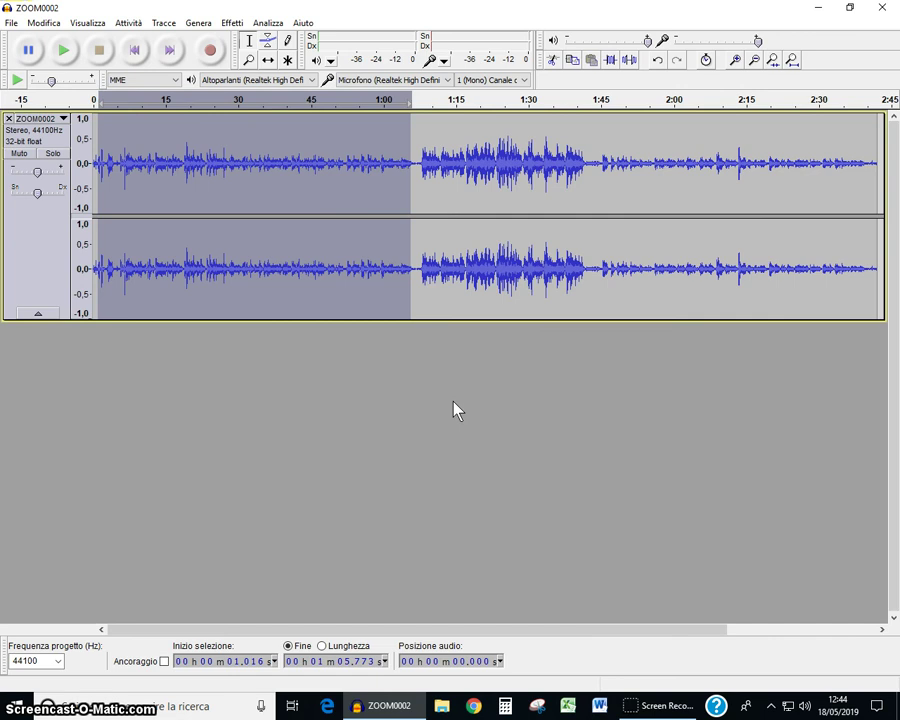
{"action": "left_click", "coordinate": [426, 414]}
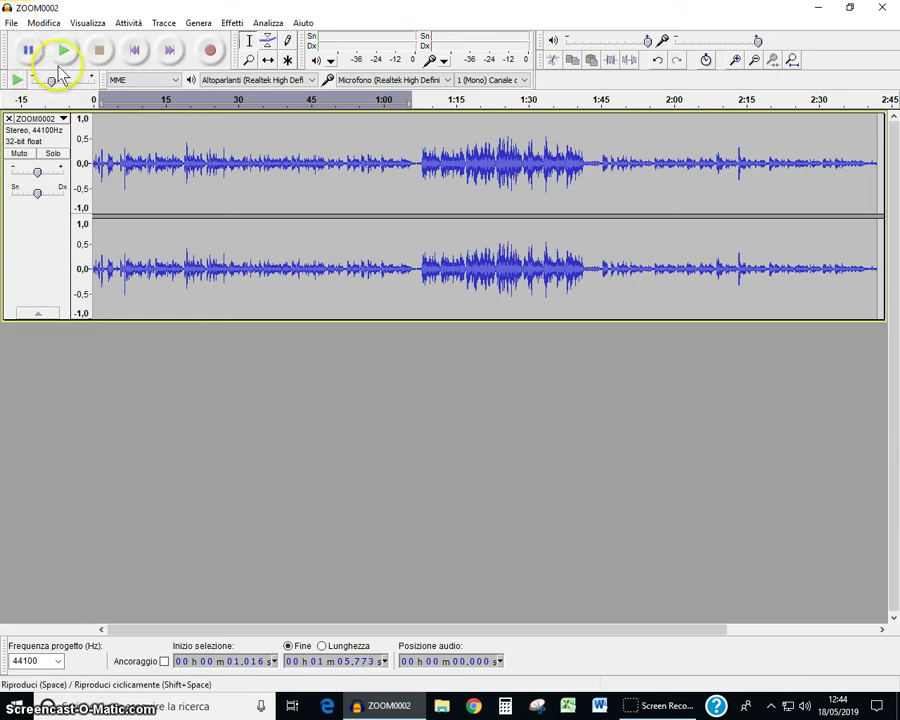
Step: Add a new empty stereo track to the ZOOM0002 project
{"action": "left_click", "coordinate": [163, 23]}
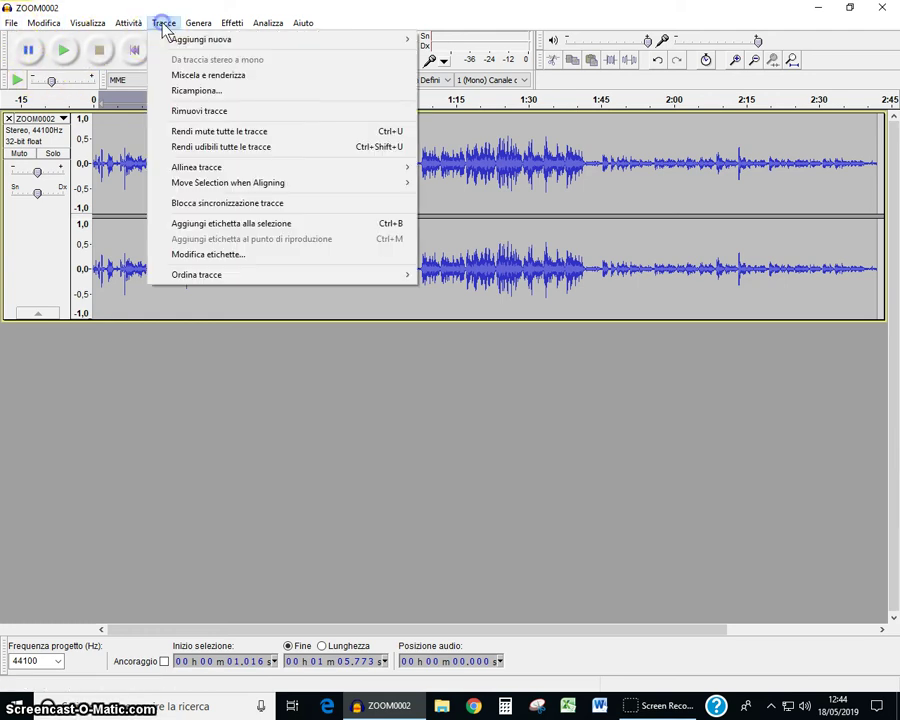
{"action": "mouse_move", "coordinate": [226, 38]}
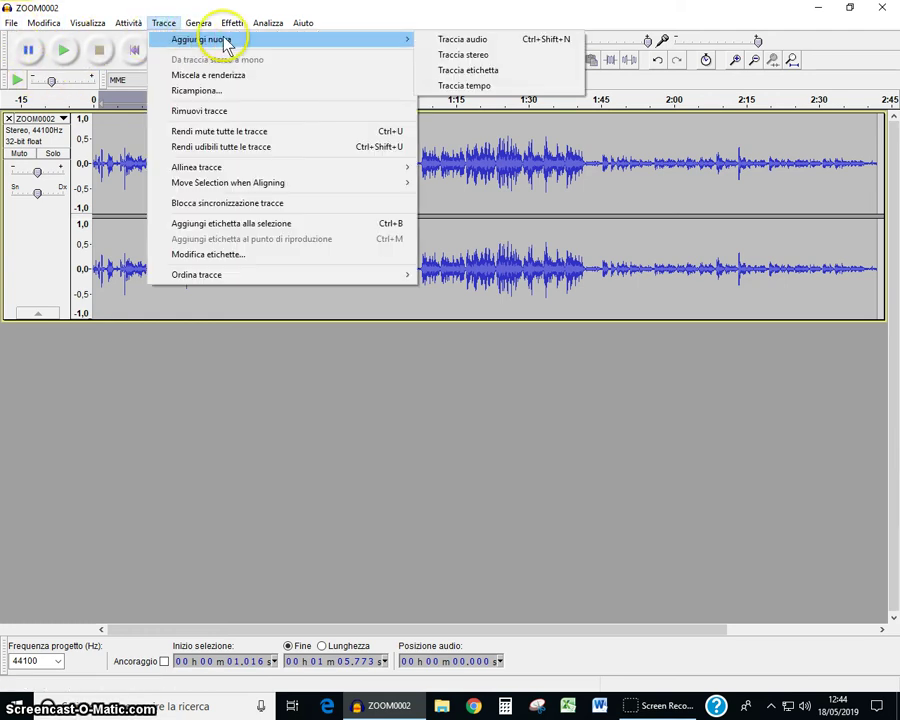
{"action": "left_click", "coordinate": [465, 55]}
{"action": "left_click", "coordinate": [479, 358]}
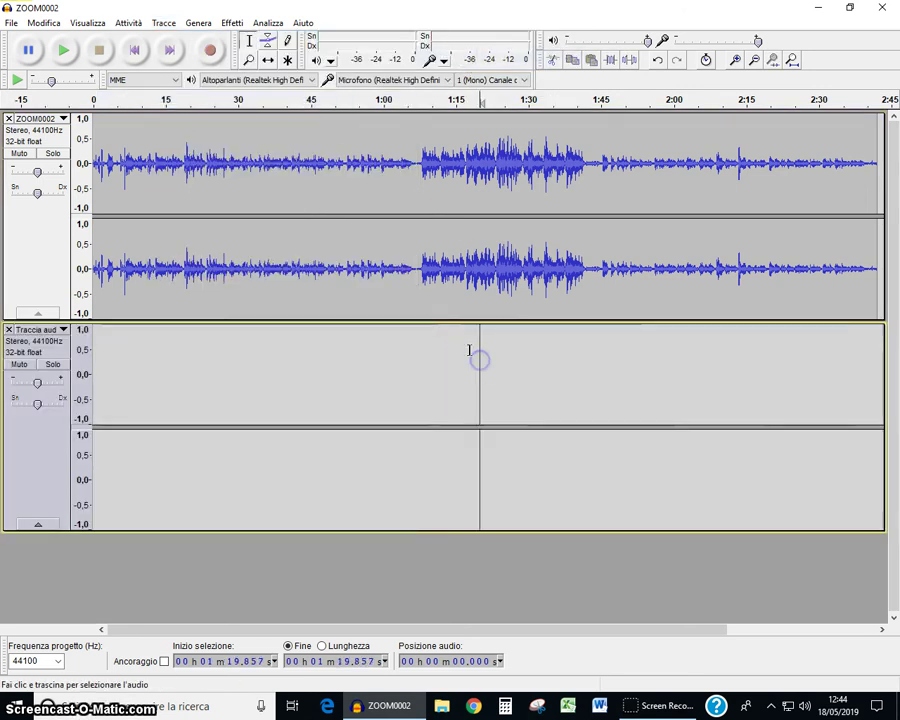
{"action": "left_click_drag", "start_coordinate": [187, 431], "coordinate": [281, 438]}
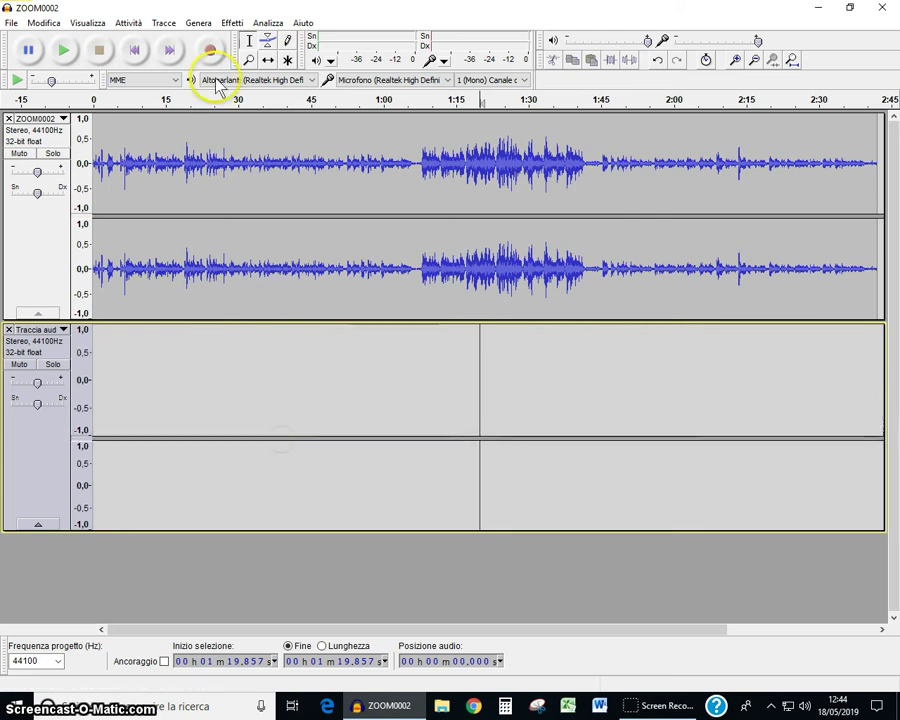
Step: Copy about 14.5 seconds of silence from the empty track and insert it into the ZOOM0002 track at about 1:06.6
{"action": "left_click_drag", "start_coordinate": [334, 420], "coordinate": [405, 420]}
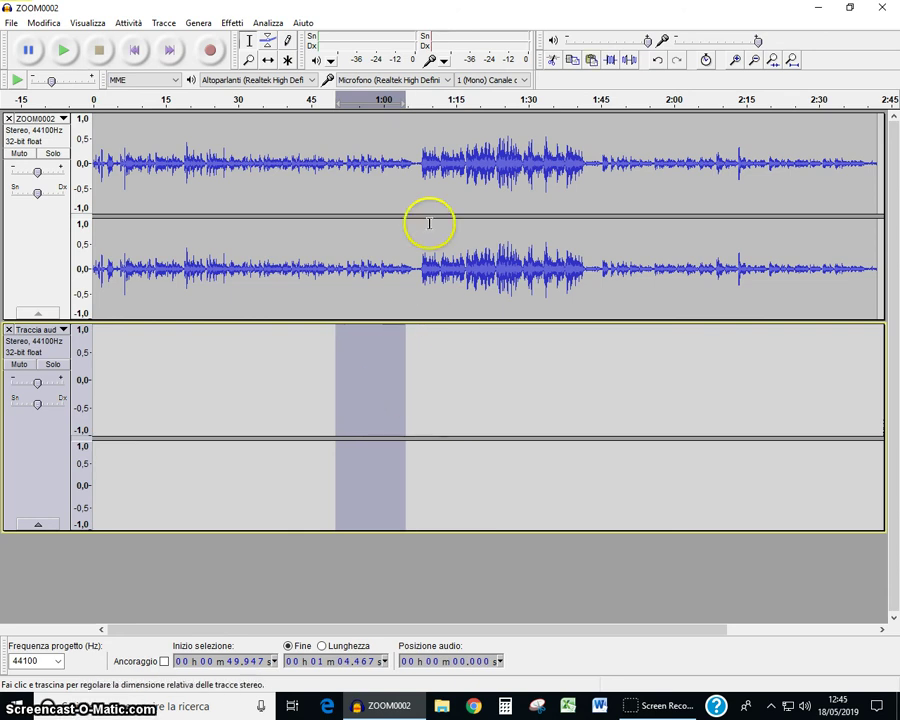
{"action": "left_click", "coordinate": [416, 165]}
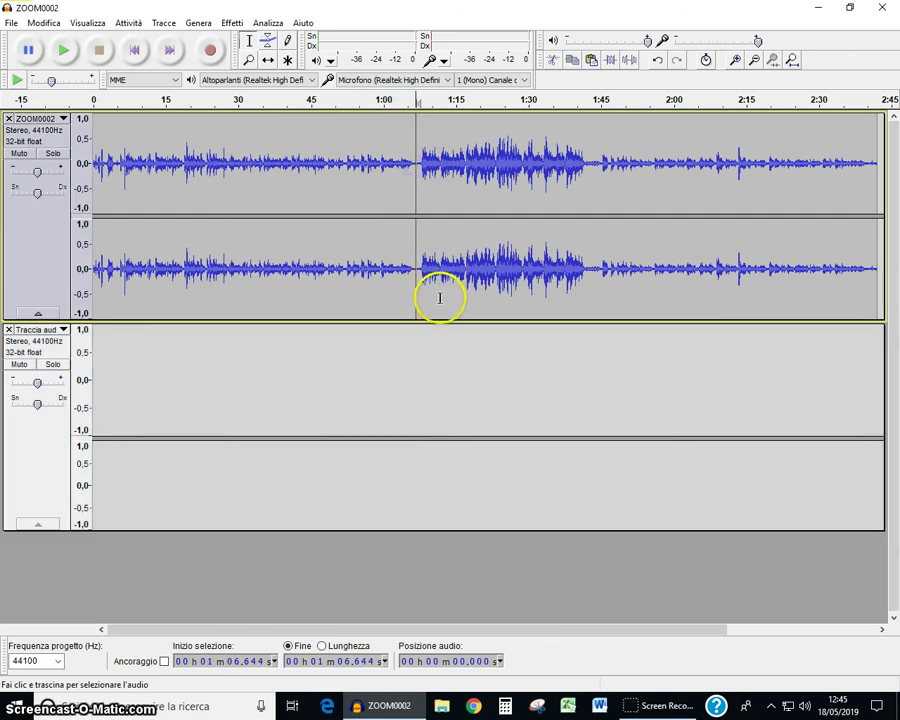
{"action": "key", "text": "ctrl+v"}
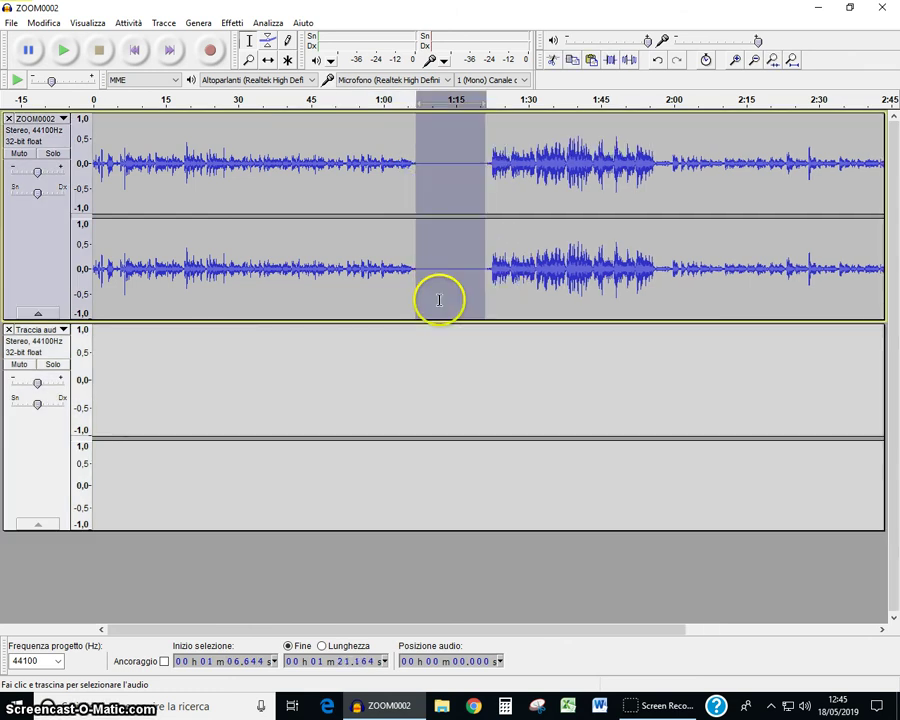
{"action": "left_click", "coordinate": [474, 364]}
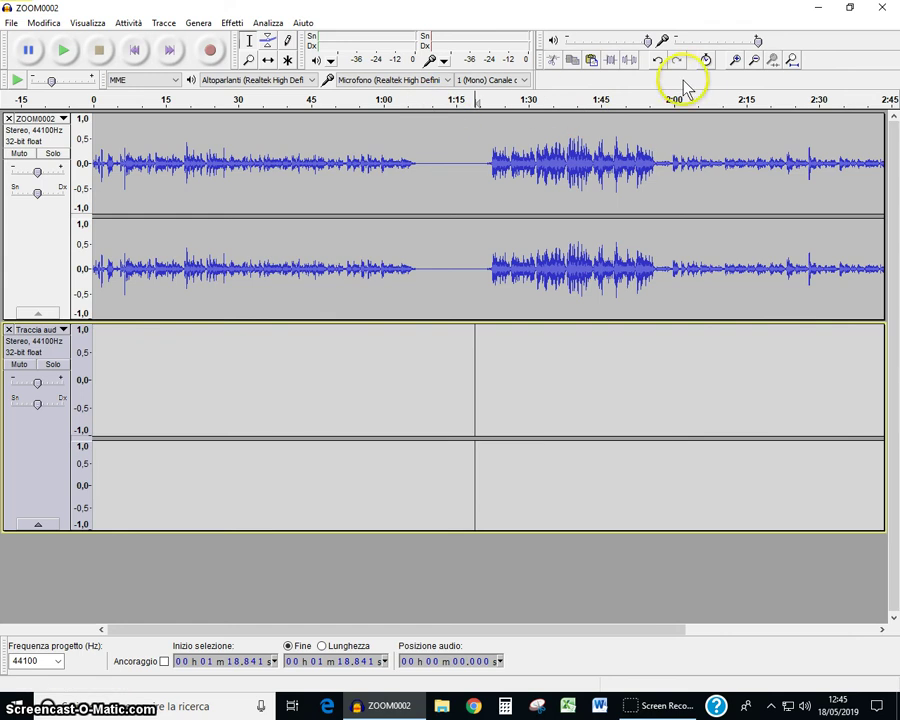
{"action": "left_click", "coordinate": [737, 61]}
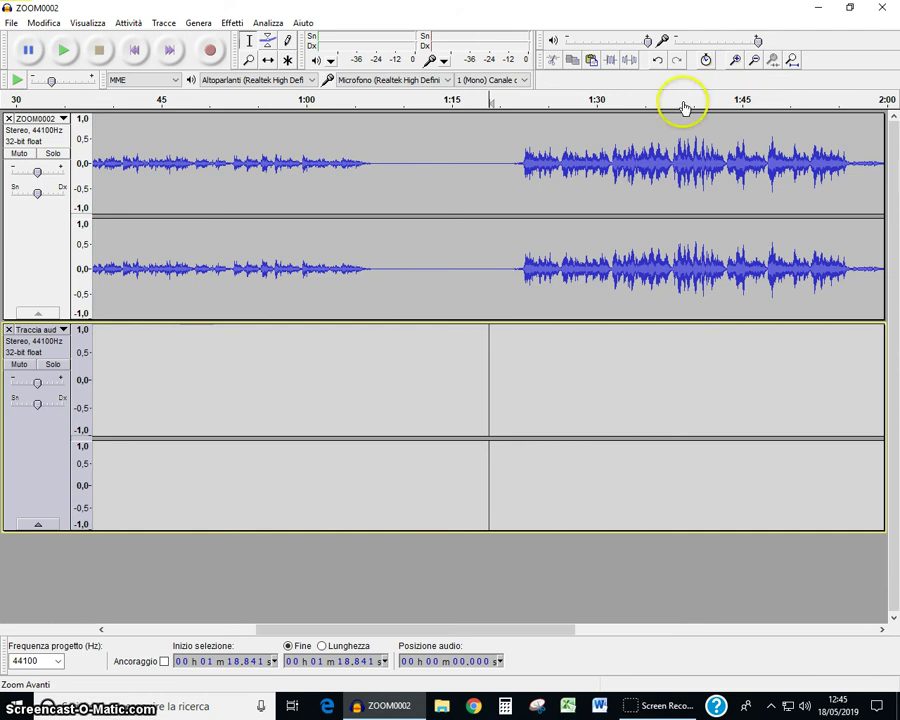
{"action": "left_click", "coordinate": [736, 62]}
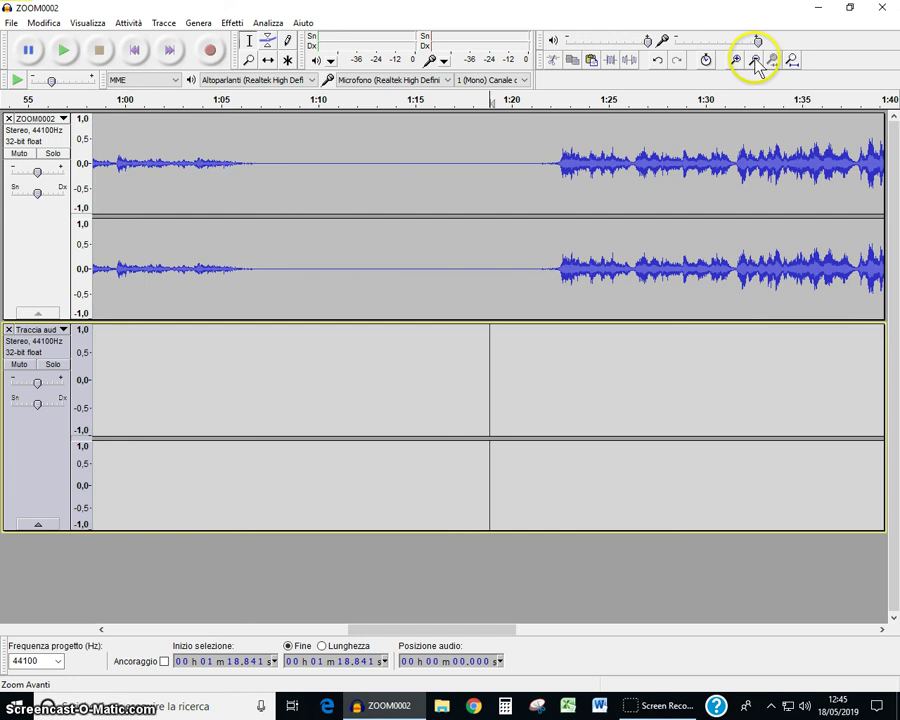
{"action": "left_click", "coordinate": [755, 61]}
{"action": "left_click", "coordinate": [755, 61]}
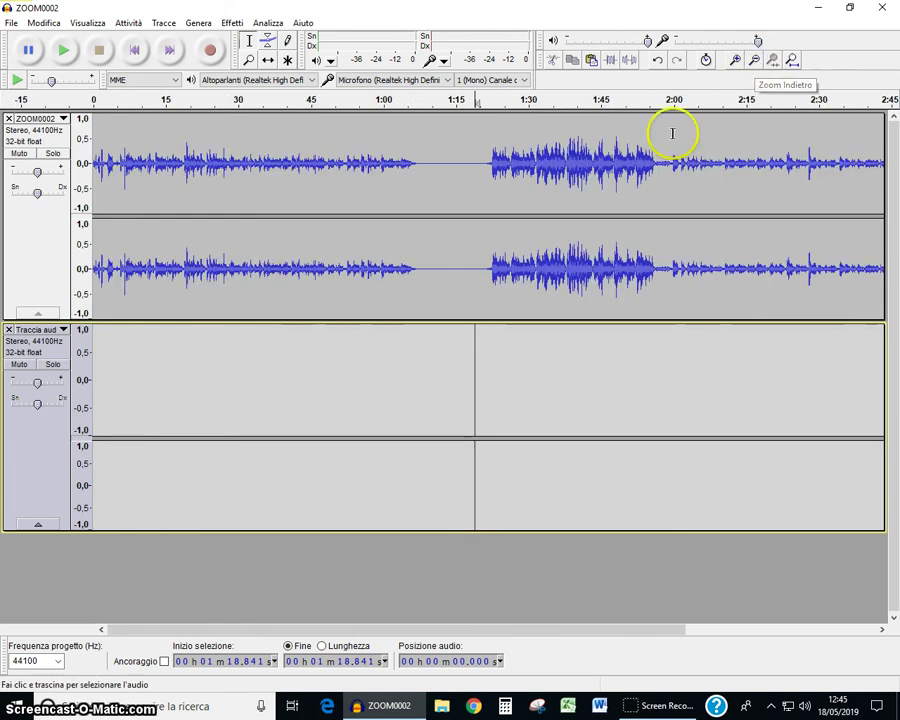
{"action": "left_click", "coordinate": [458, 354]}
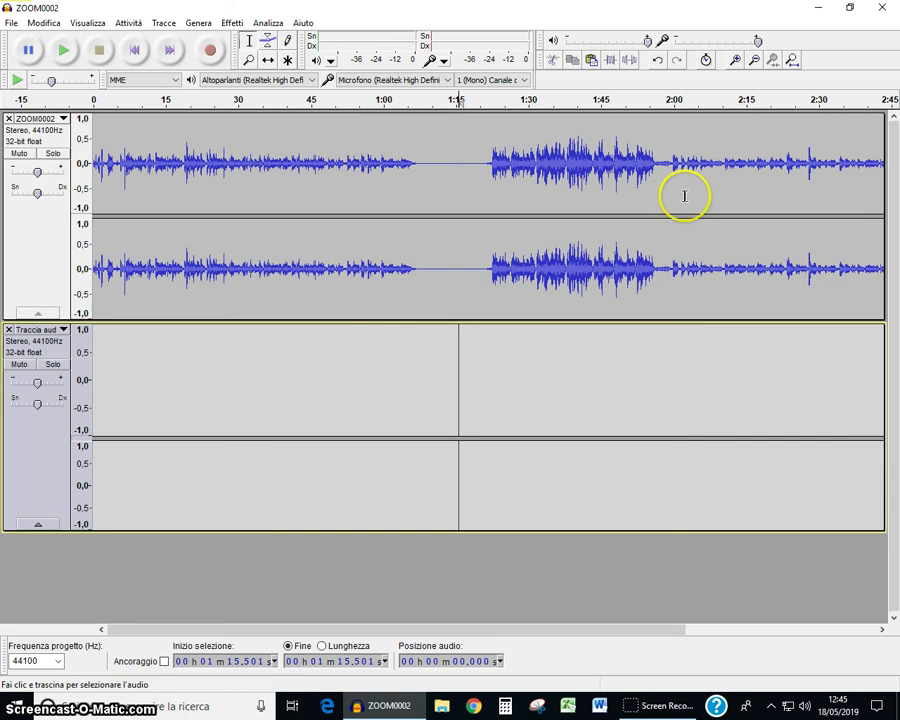
{"action": "left_click", "coordinate": [343, 400]}
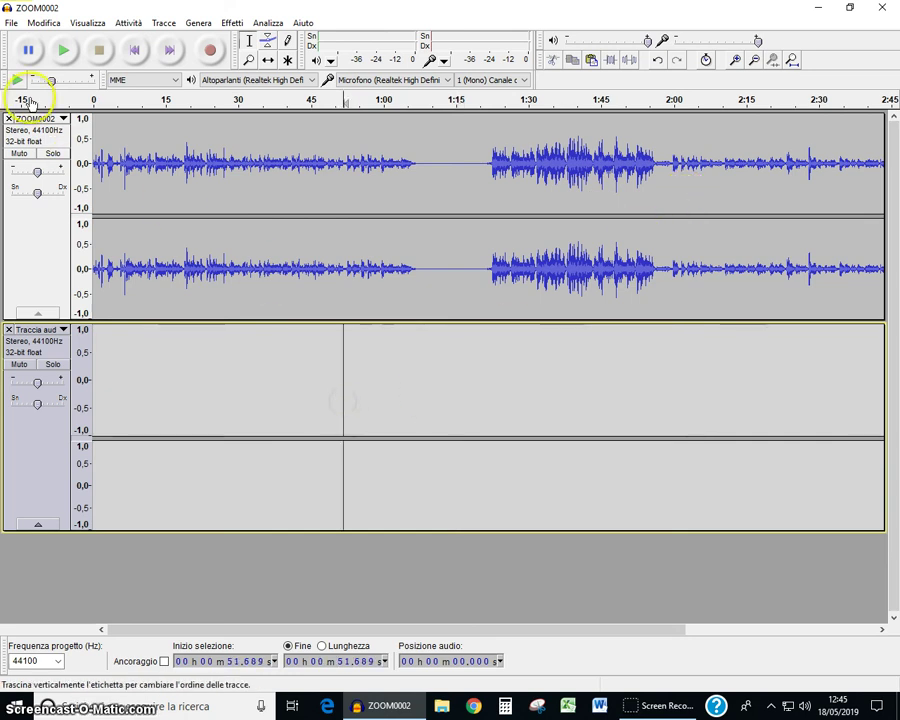
Step: Open 02-Orff_Carmina_Burana_O_Fortuna.mp3 from the MUSICA folder's PAURA subfolder on drive G:
{"action": "left_click", "coordinate": [11, 23]}
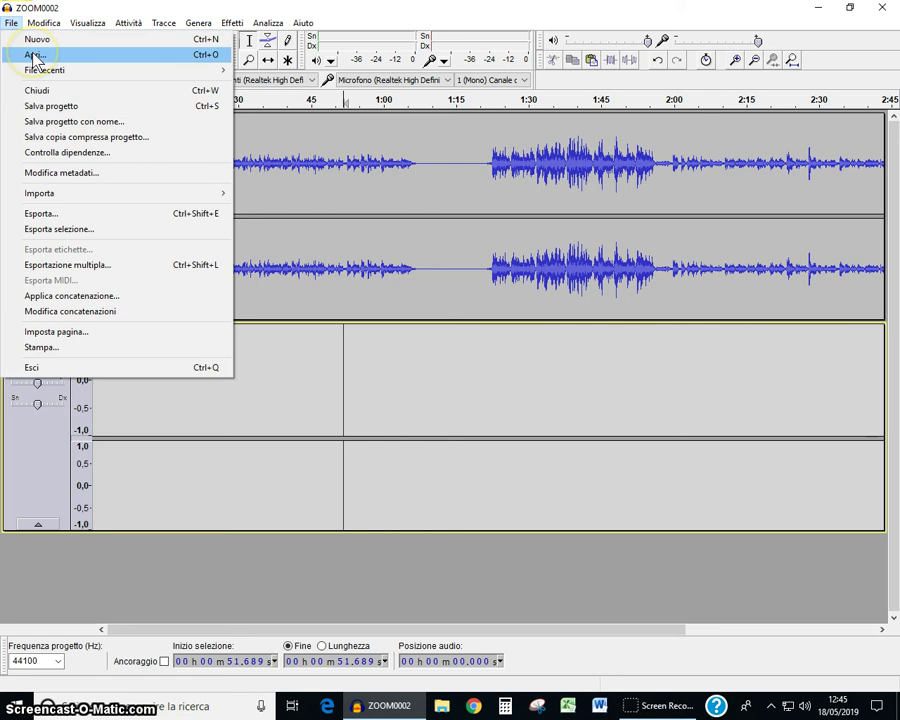
{"action": "left_click", "coordinate": [34, 55]}
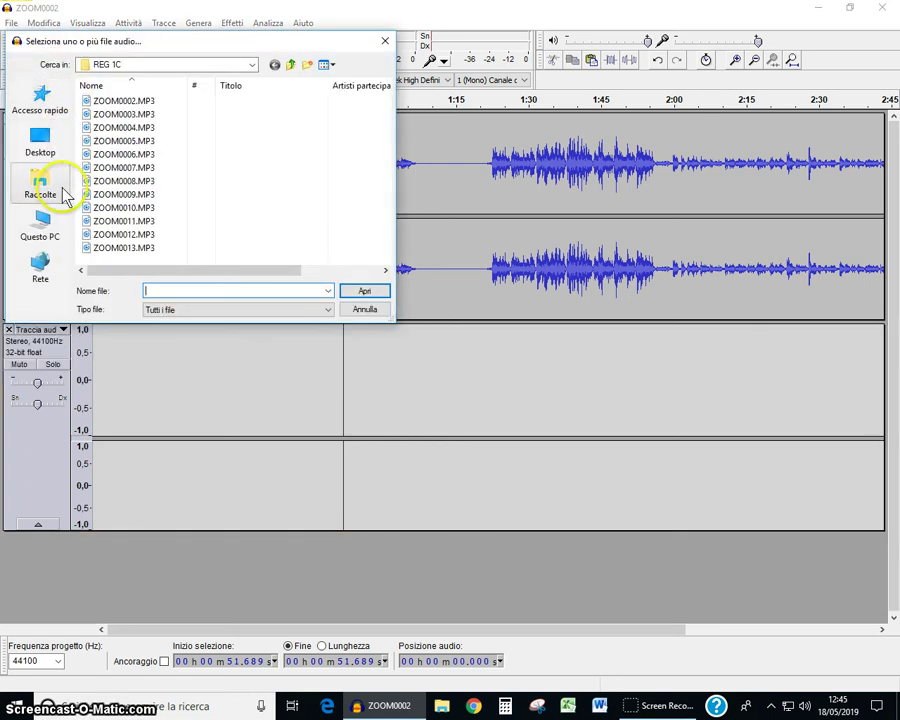
{"action": "left_click", "coordinate": [58, 236]}
{"action": "scroll", "coordinate": [177, 214], "scroll_direction": "down", "scroll_amount": 5}
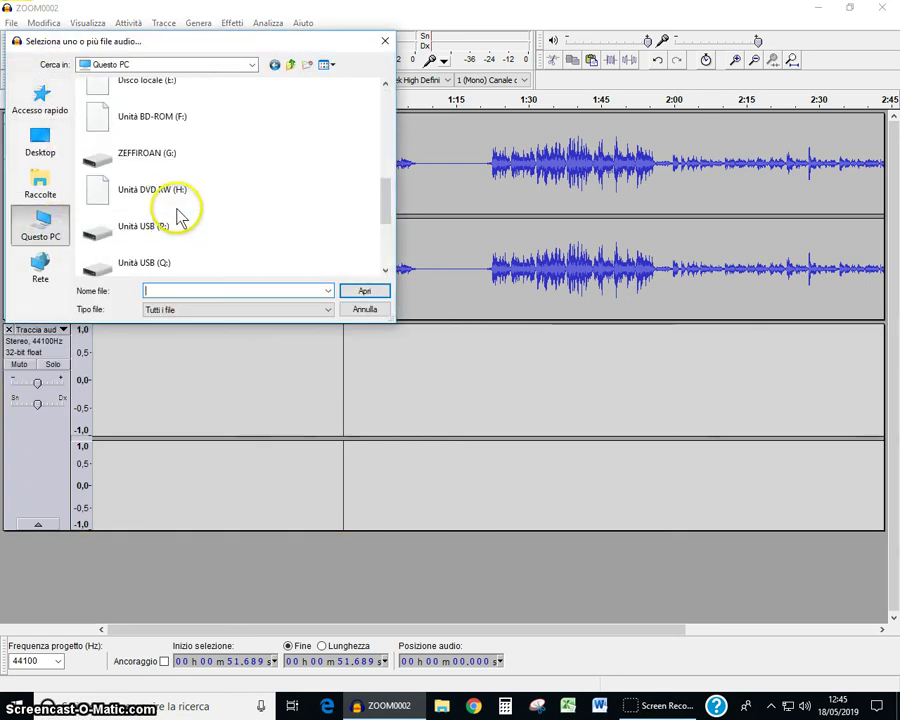
{"action": "double_click", "coordinate": [92, 155]}
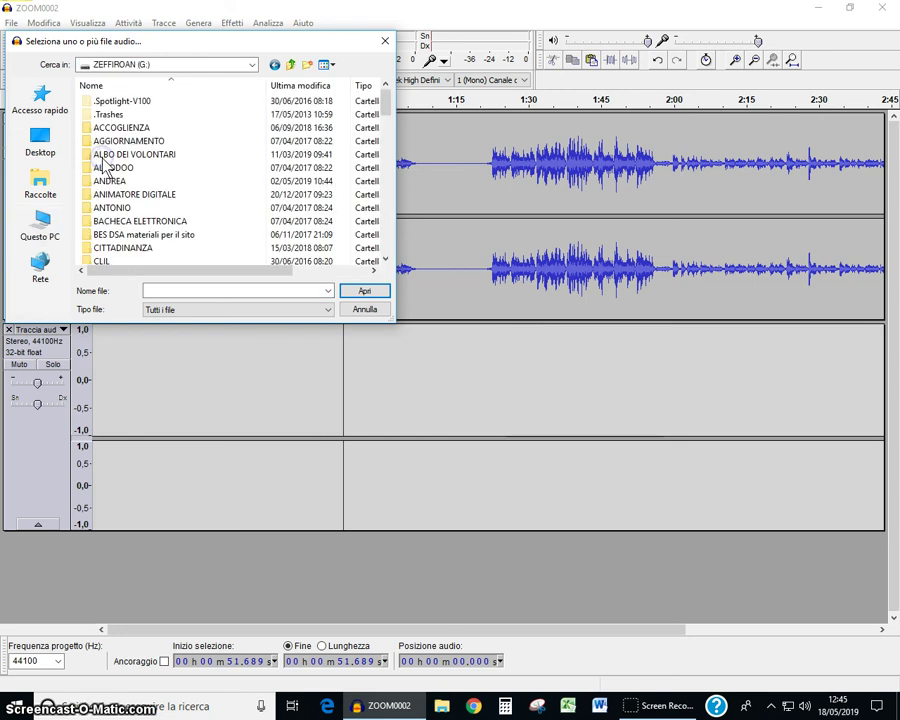
{"action": "scroll", "coordinate": [165, 200], "scroll_direction": "down", "scroll_amount": 8}
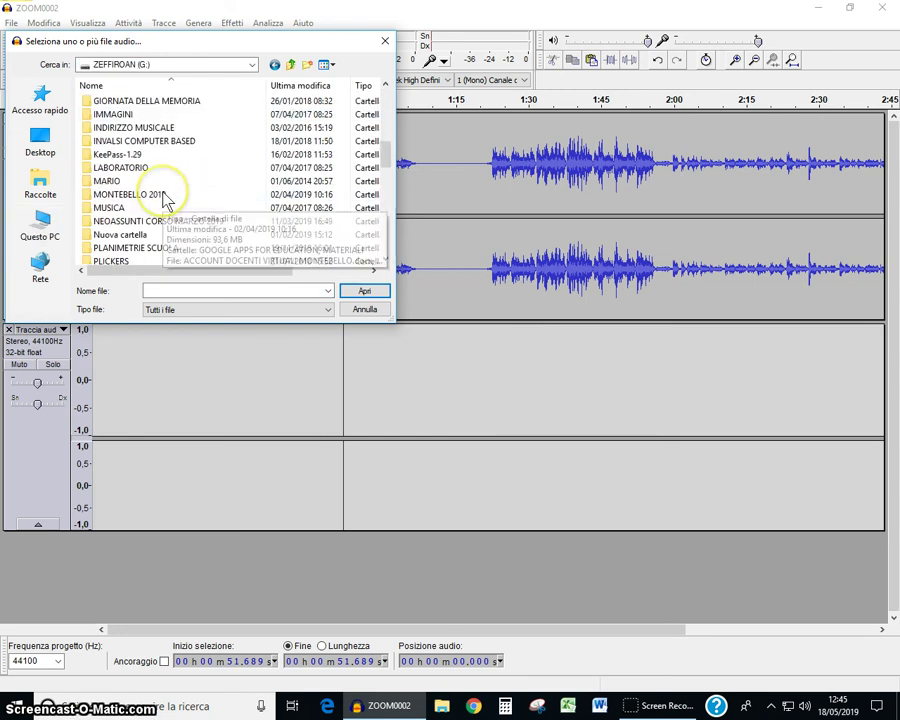
{"action": "double_click", "coordinate": [96, 207]}
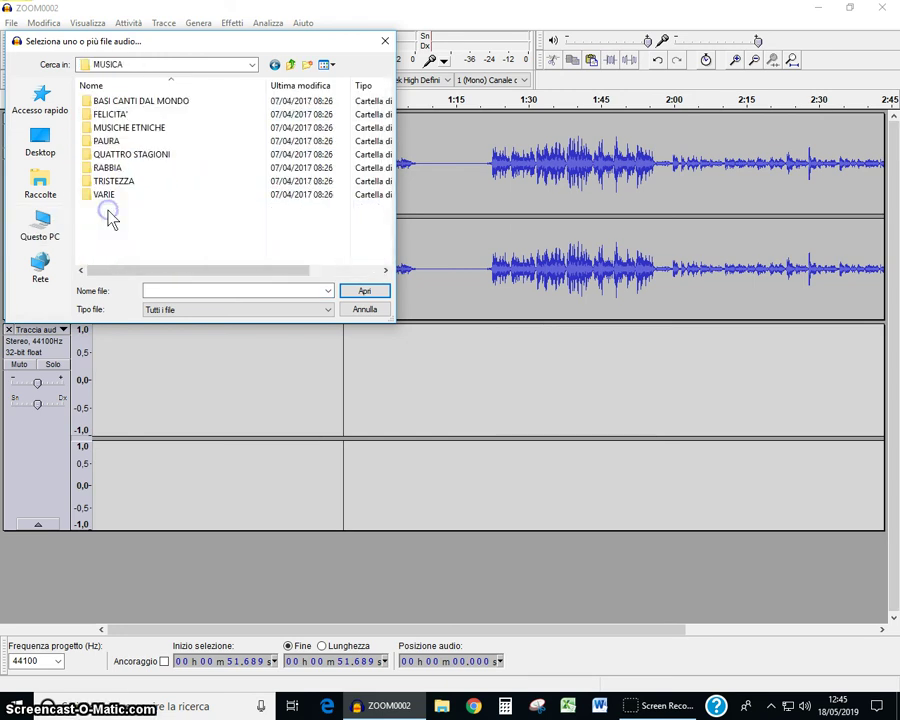
{"action": "double_click", "coordinate": [116, 146]}
{"action": "left_click", "coordinate": [128, 101]}
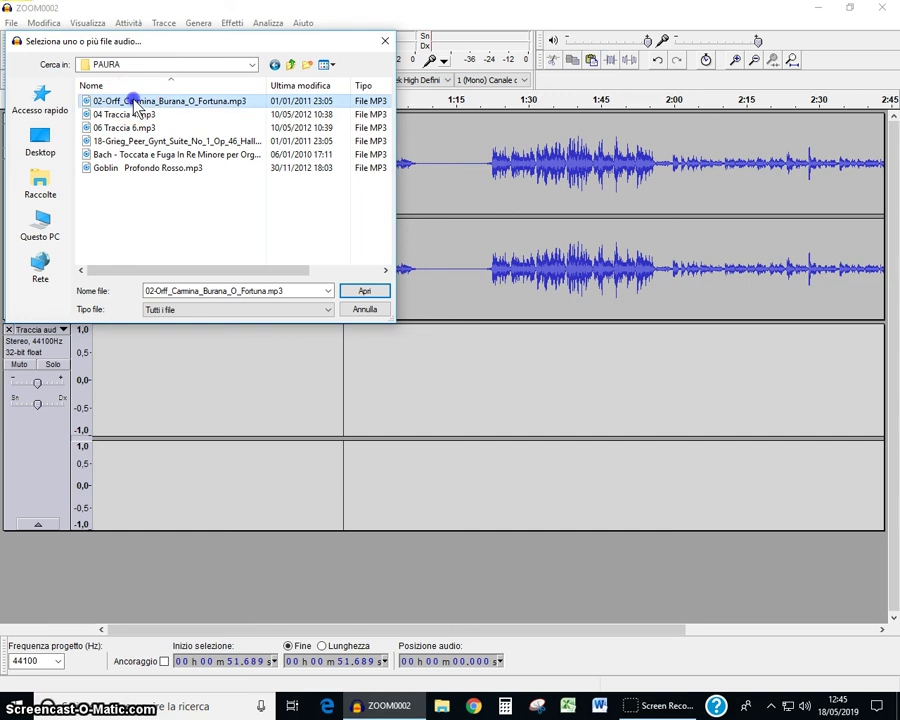
{"action": "left_click", "coordinate": [363, 290]}
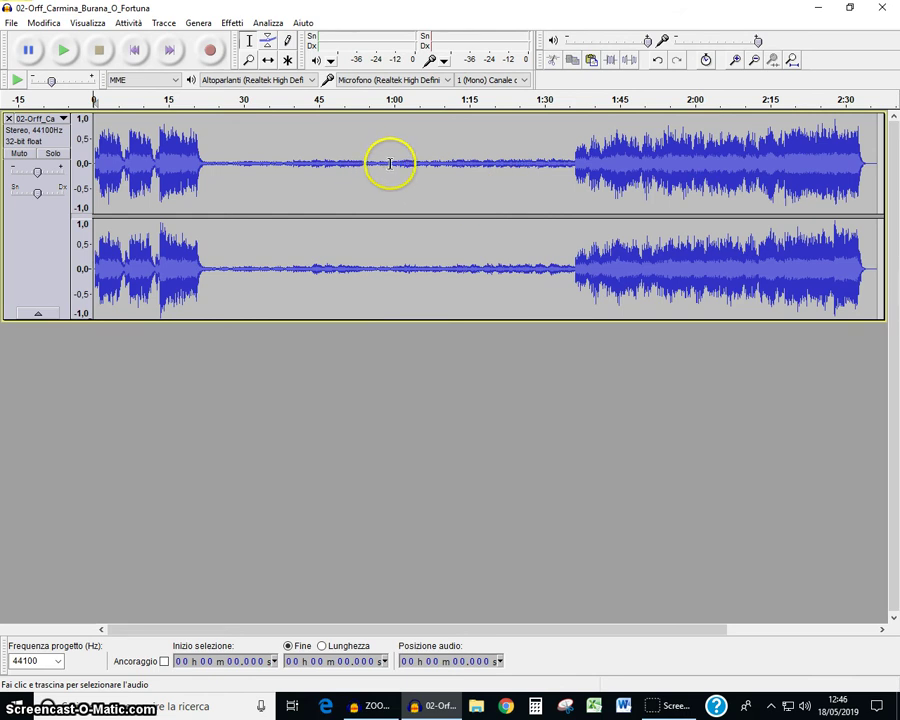
Step: Copy the O Fortuna excerpt from about 0:59.3 to 1:16.2 and paste it into ZOOM0002's second track at about 1:08.7
{"action": "left_click_drag", "start_coordinate": [390, 163], "coordinate": [476, 171]}
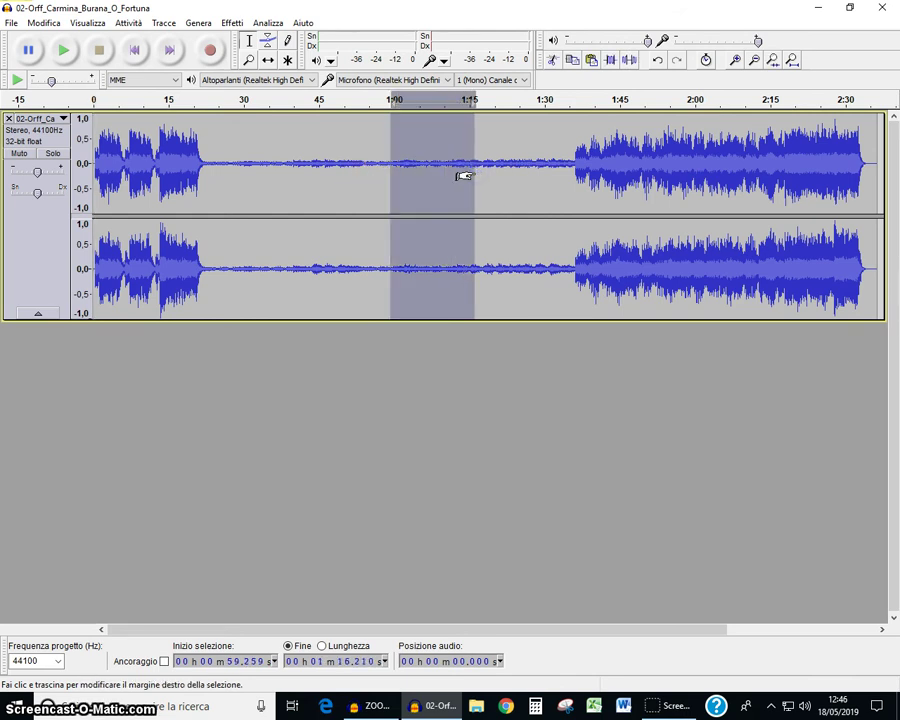
{"action": "left_click", "coordinate": [365, 706]}
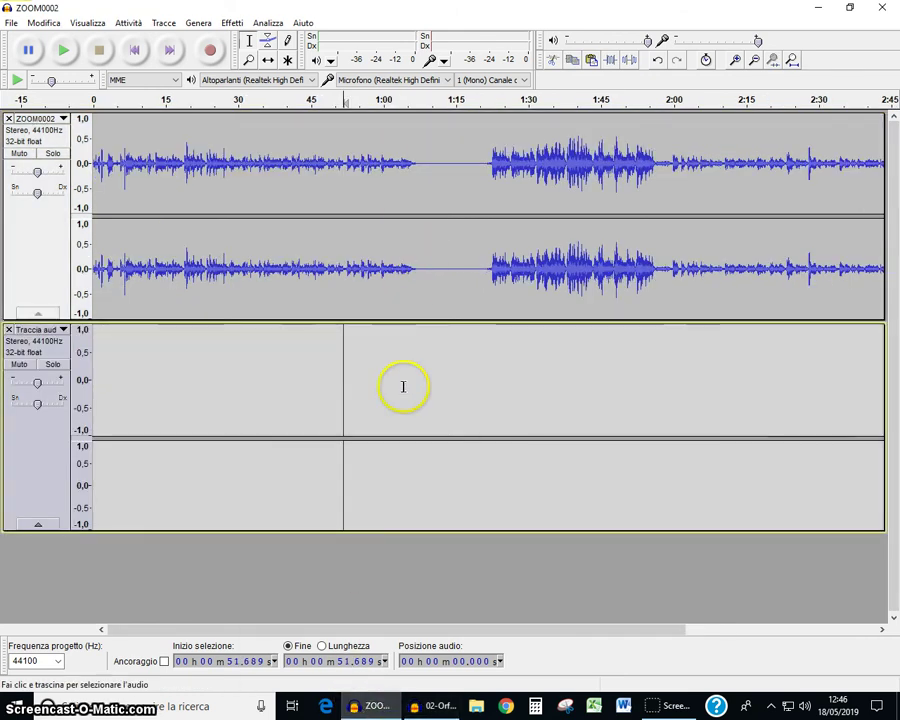
{"action": "left_click", "coordinate": [426, 404]}
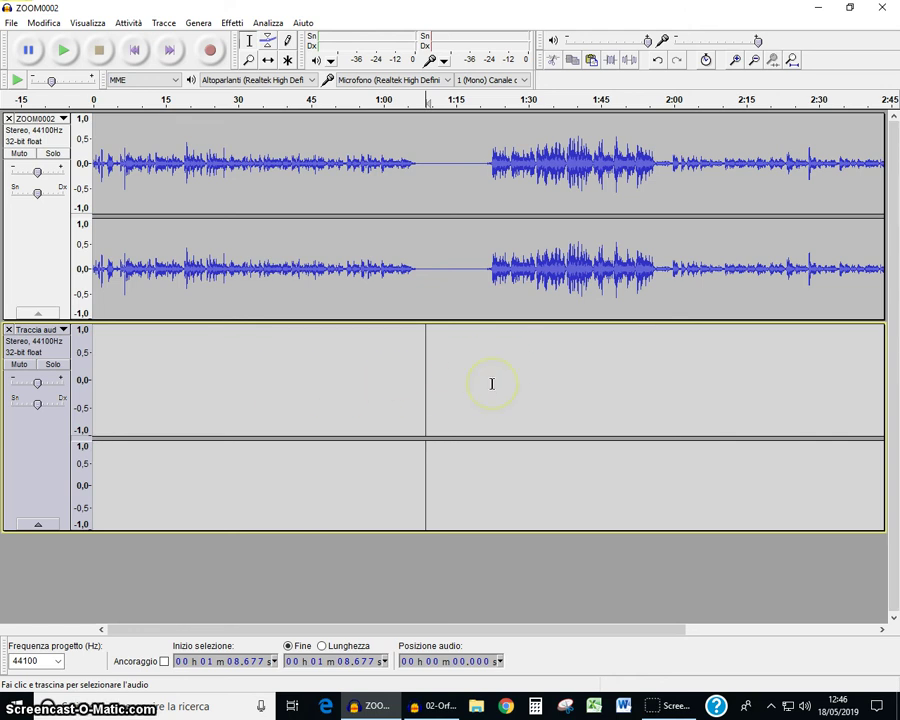
{"action": "key", "text": "ctrl+v"}
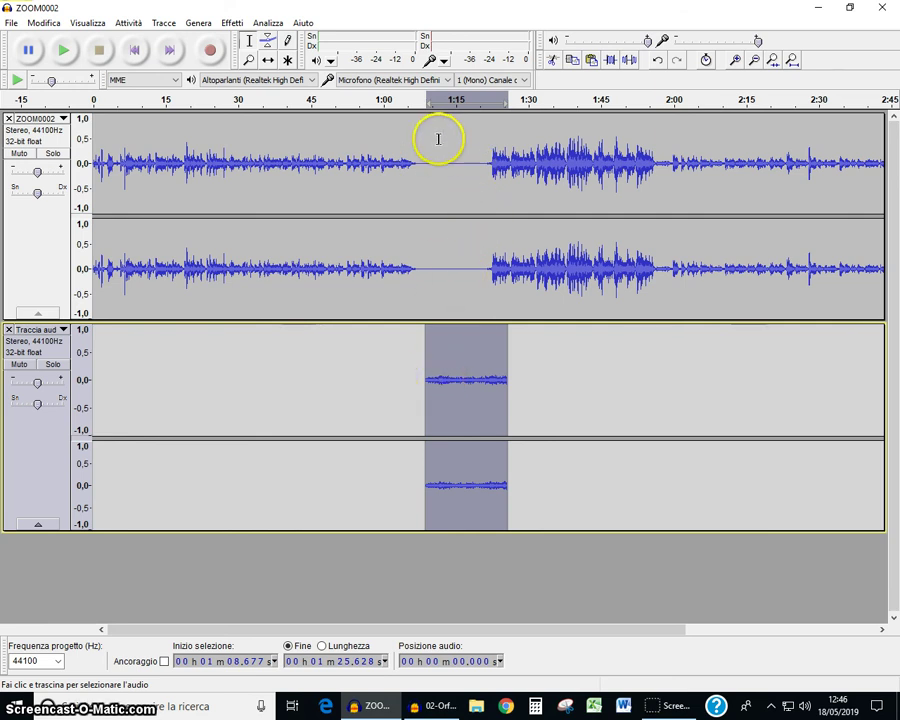
Step: Paste a second copy of the excerpt into the second track at about 1:31.8, then clear the selection
{"action": "left_click", "coordinate": [537, 401]}
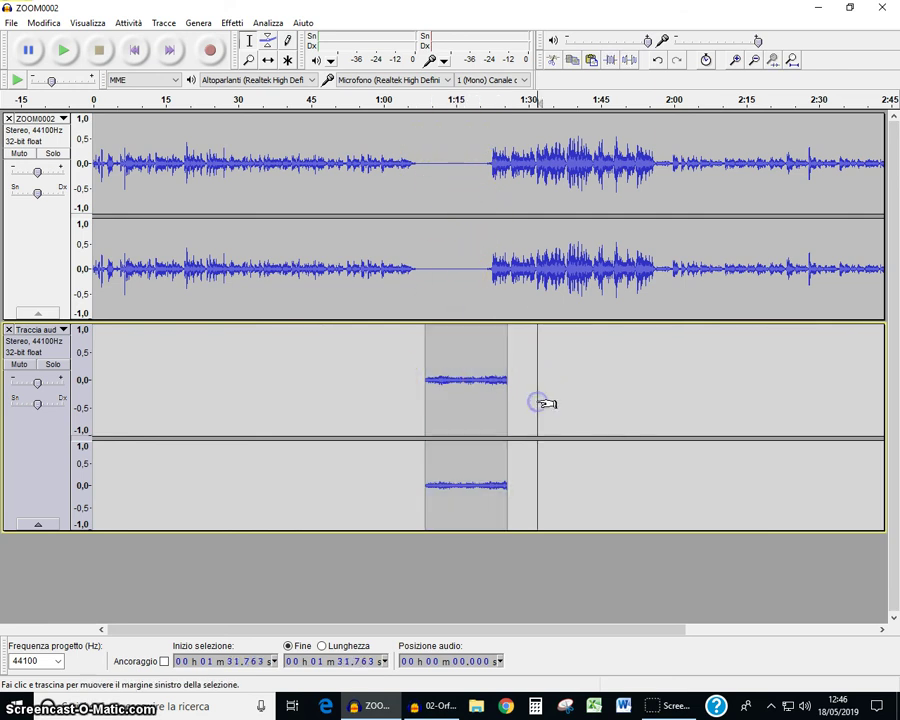
{"action": "key", "text": "ctrl+v"}
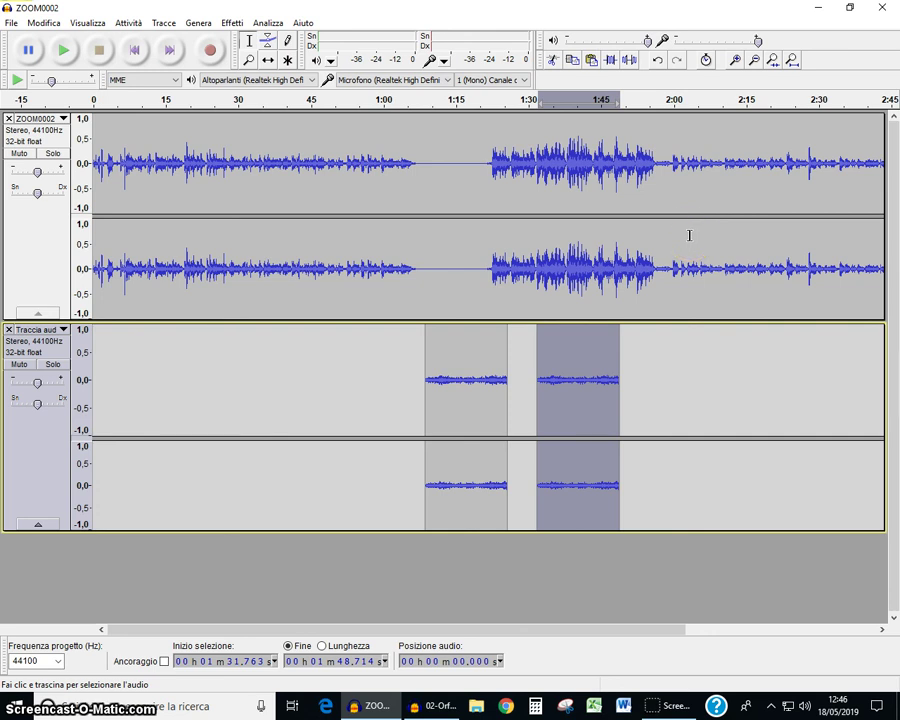
{"action": "left_click", "coordinate": [677, 368]}
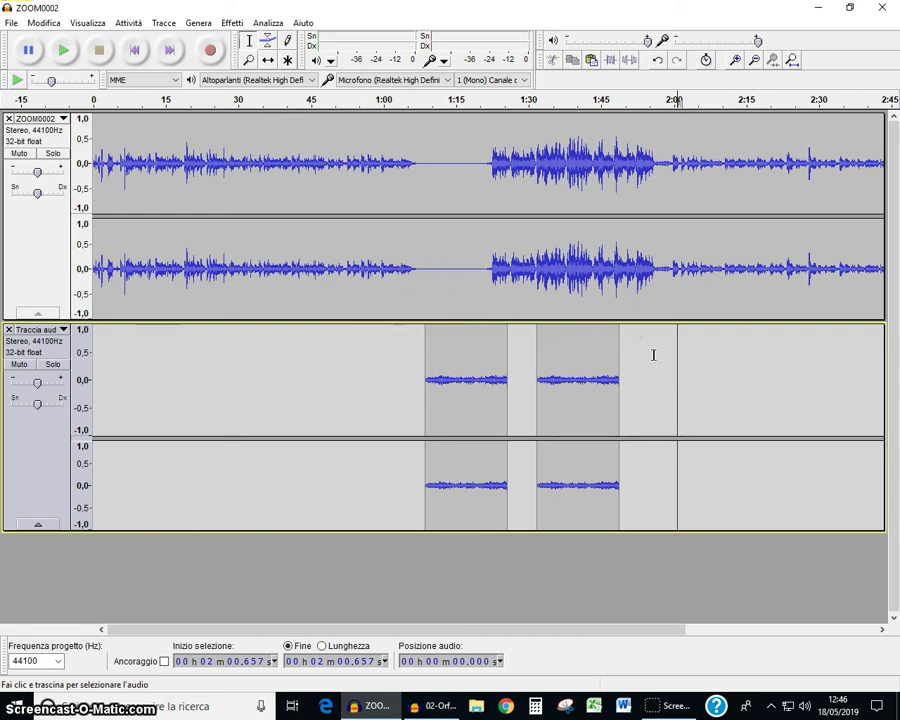
Step: Export the mix to the REG 1C folder as an MP3 file named PROVA 1, accepting the stereo mixdown and leaving the metadata as is
{"action": "left_click", "coordinate": [11, 22]}
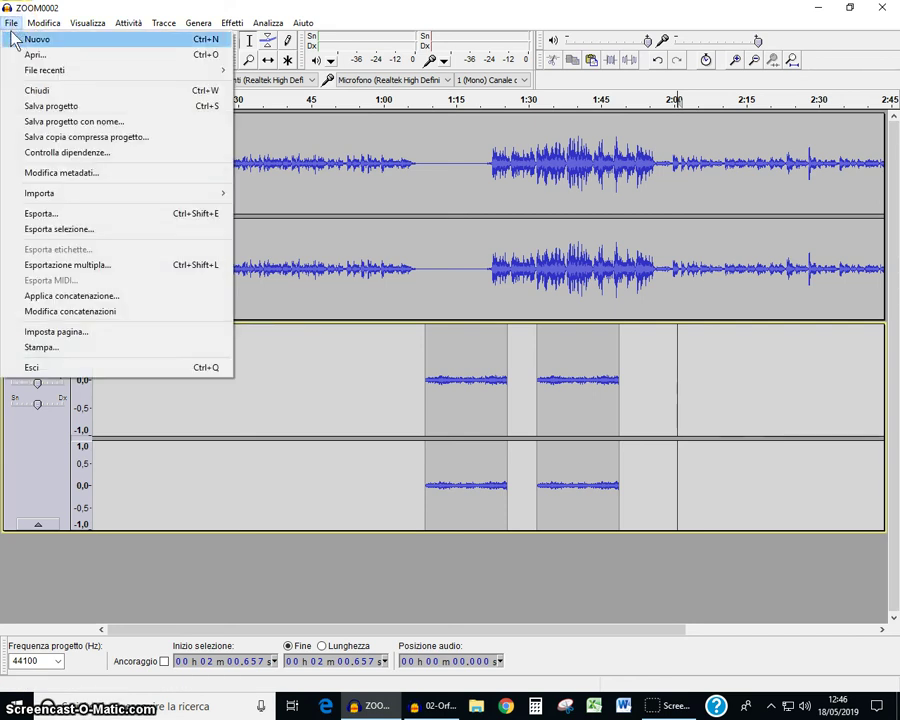
{"action": "left_click", "coordinate": [74, 215]}
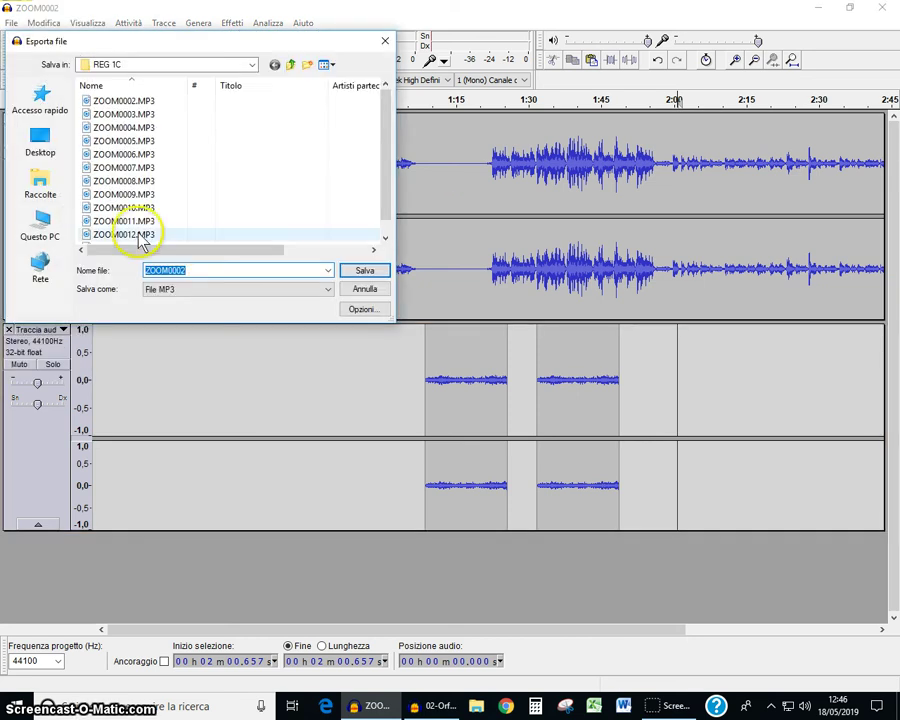
{"action": "left_click", "coordinate": [328, 297]}
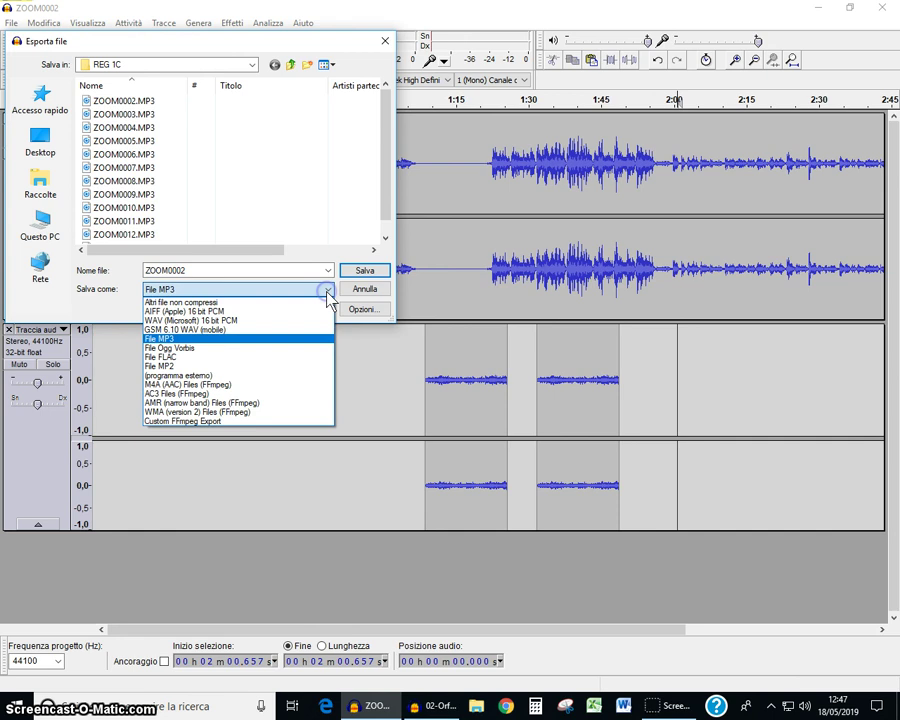
{"action": "left_click", "coordinate": [170, 290]}
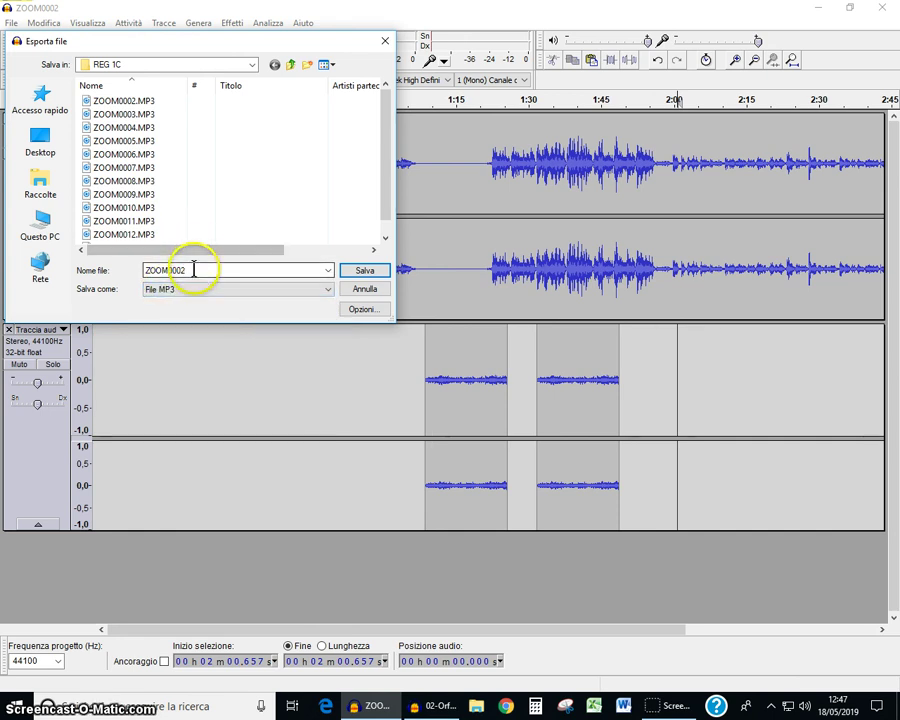
{"action": "double_click", "coordinate": [160, 270]}
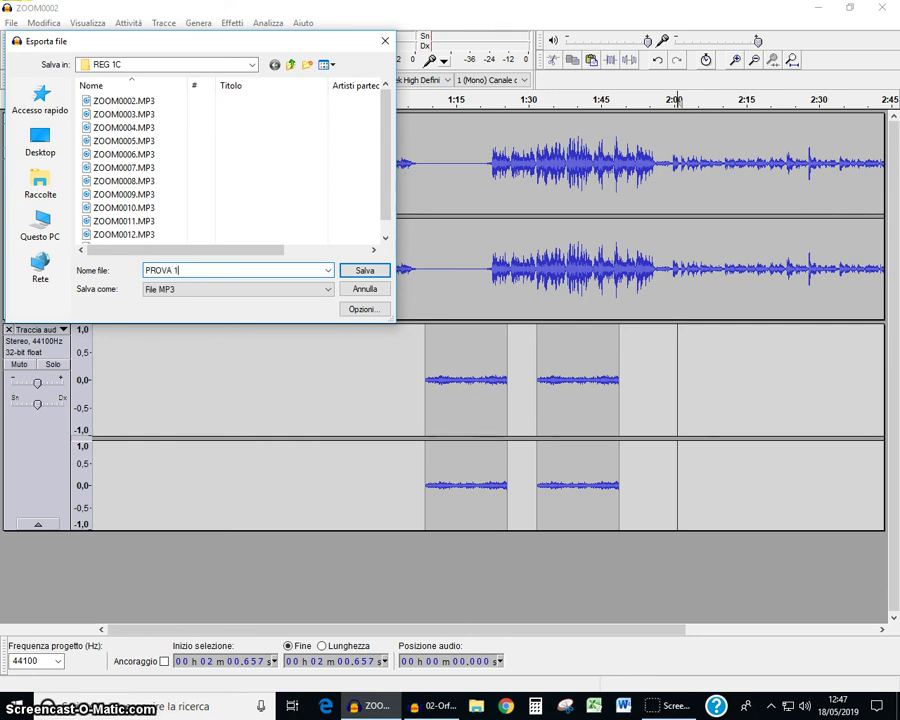
{"action": "left_click", "coordinate": [365, 272]}
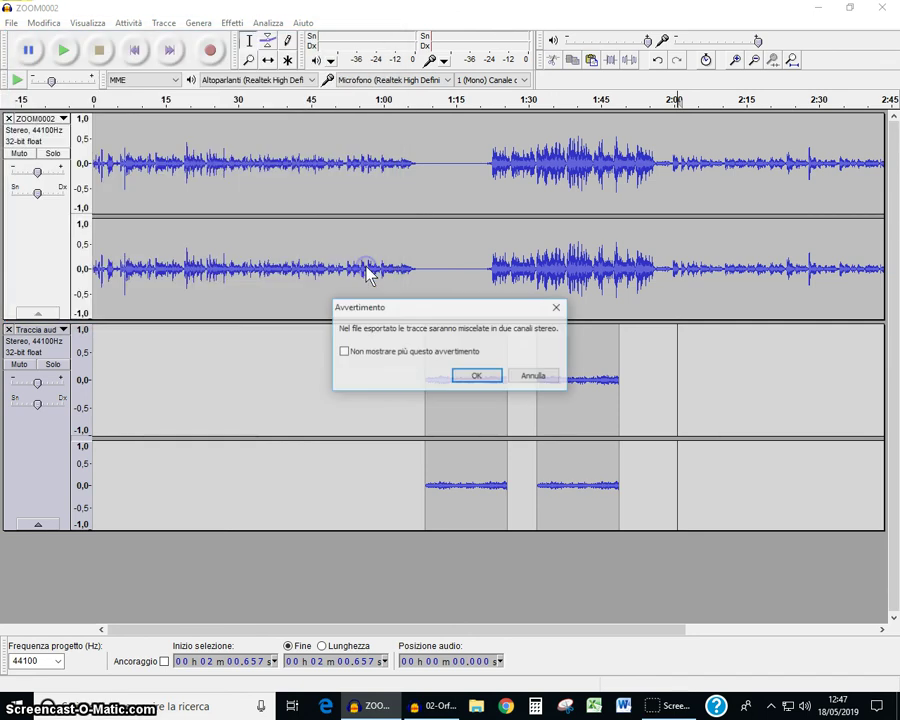
{"action": "left_click", "coordinate": [480, 376]}
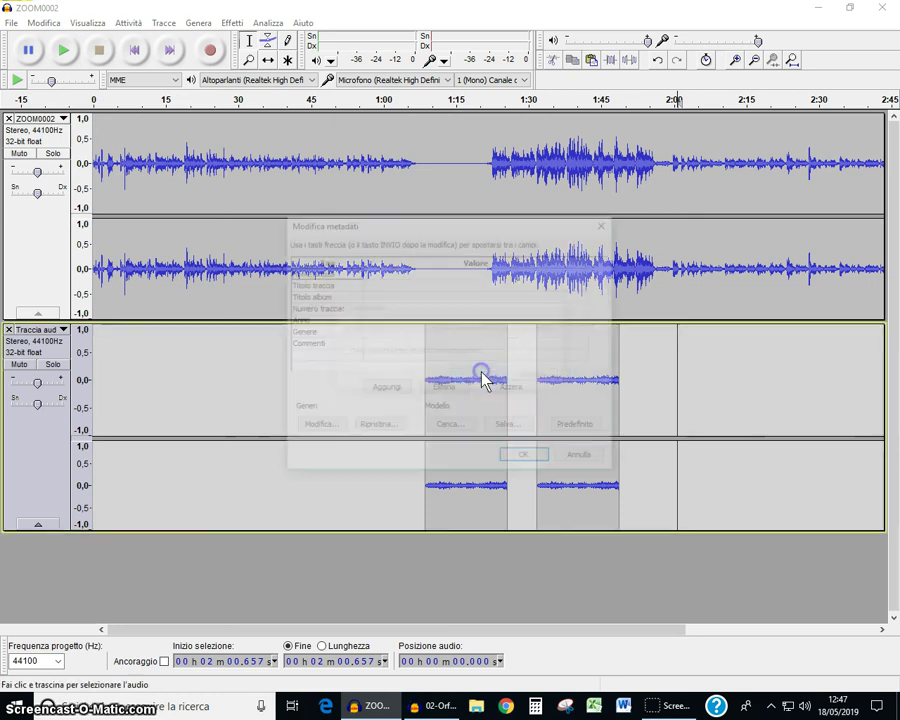
{"action": "left_click", "coordinate": [525, 457]}
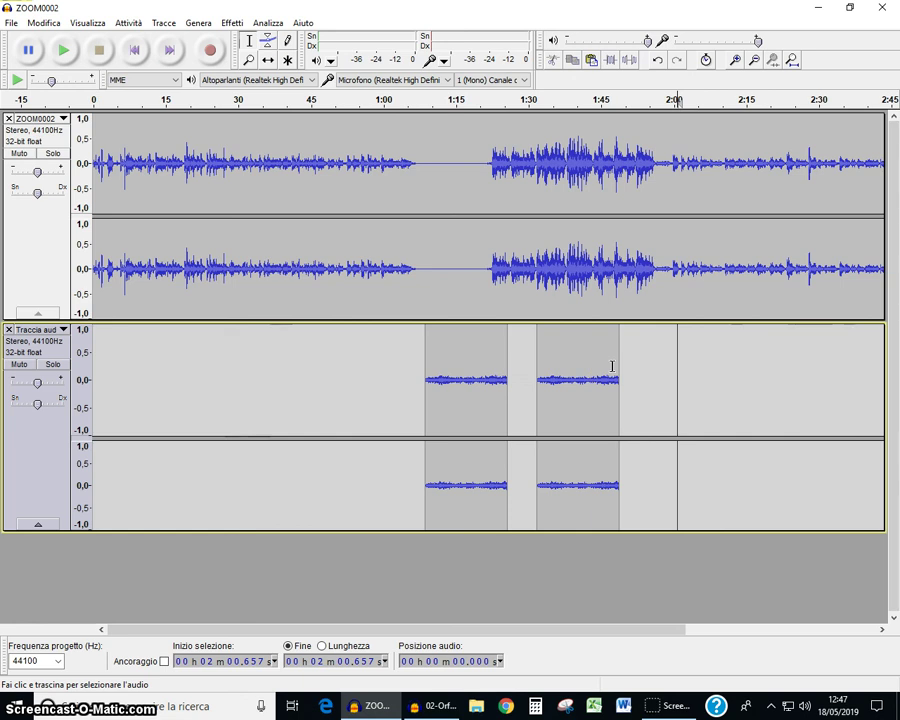
Step: Save the Audacity project in the REG 1C folder as PROVA 1 PROGETTO
{"action": "left_click", "coordinate": [11, 22]}
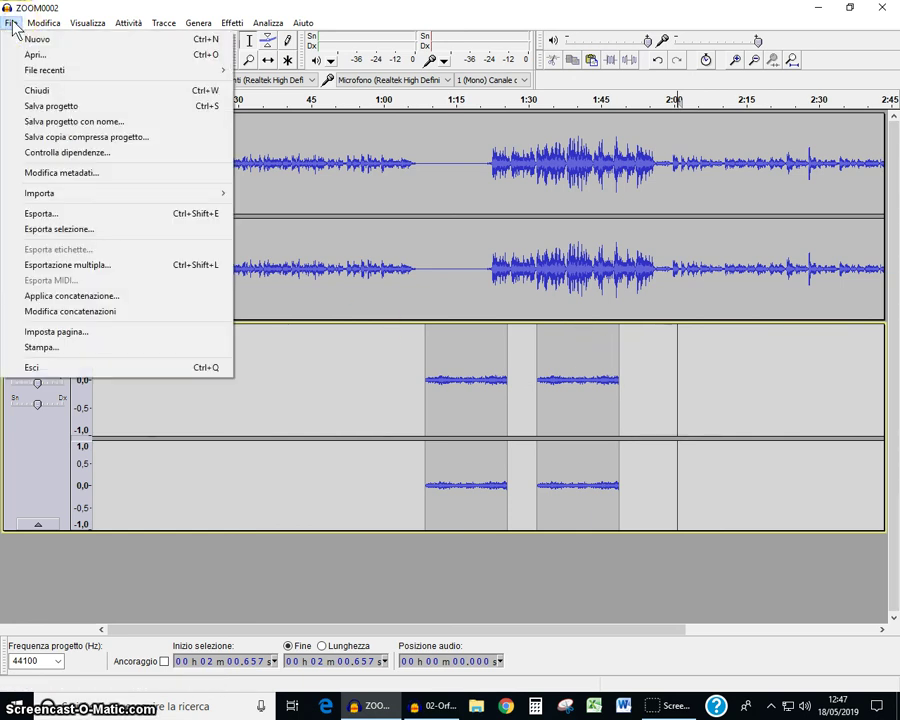
{"action": "left_click", "coordinate": [67, 107]}
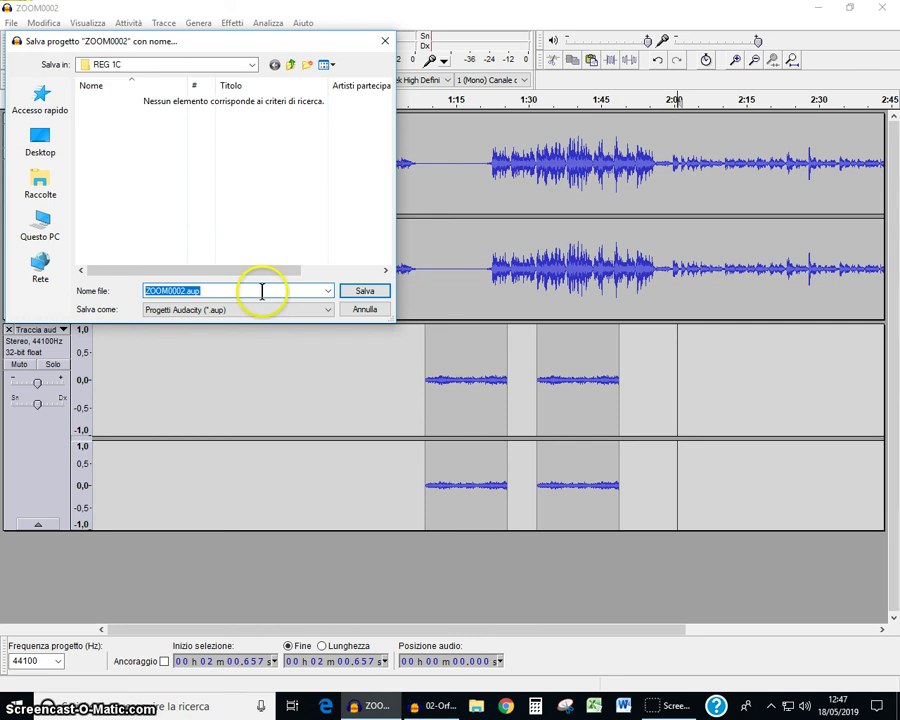
{"action": "type", "text": "PROVA"}
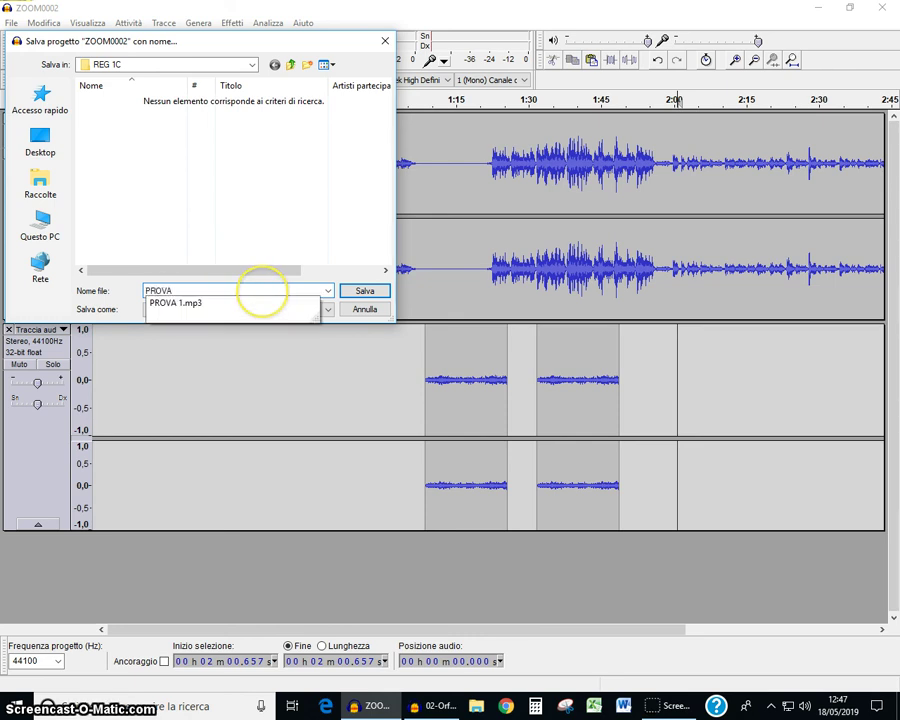
{"action": "type", "text": " 1 PROGET"}
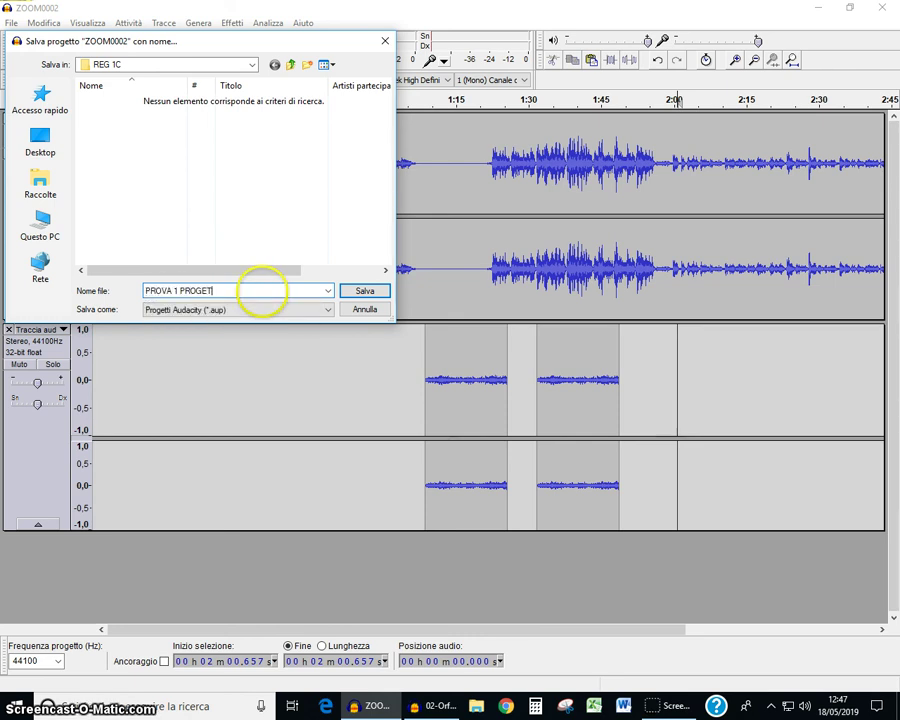
{"action": "type", "text": "TO"}
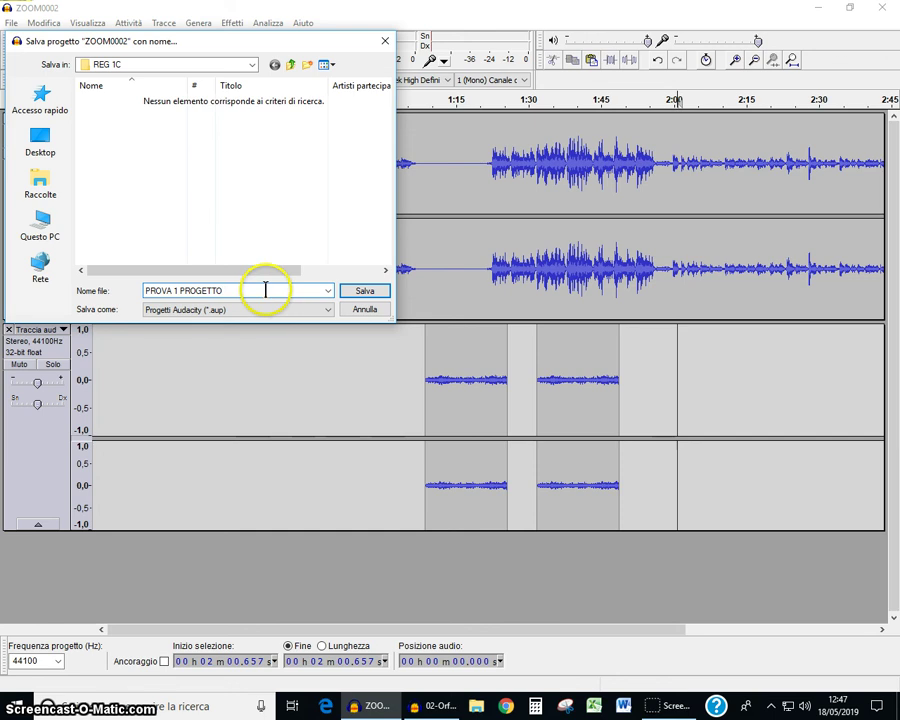
{"action": "left_click", "coordinate": [364, 292]}
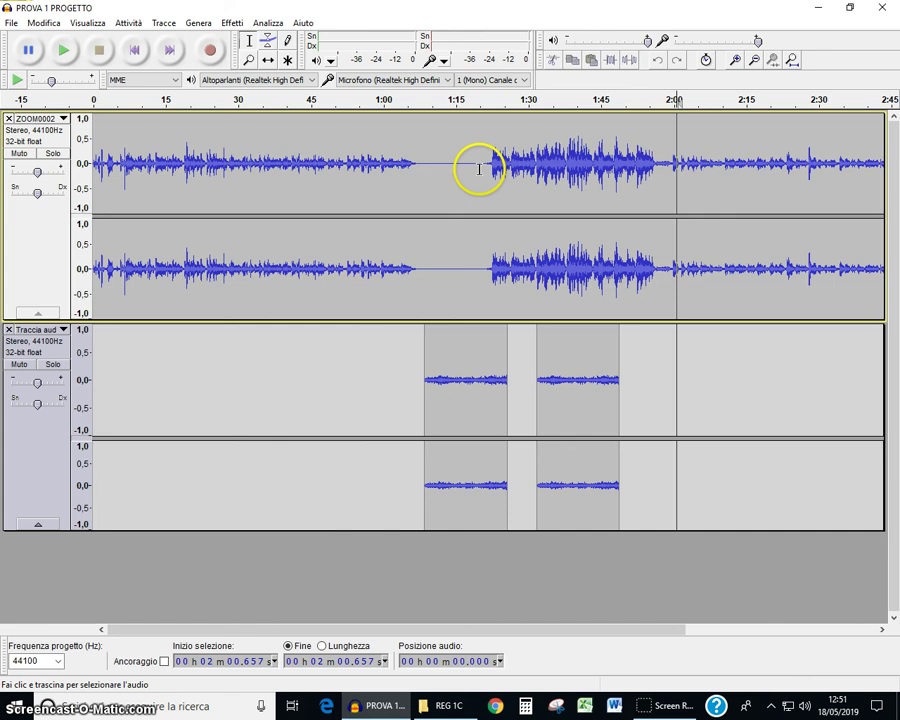
Step: Apply Echo with a 1-second delay and 0.5 decay factor to the ZOOM0002 track from about 1:19.9 to 1:32.8
{"action": "left_click_drag", "start_coordinate": [479, 167], "coordinate": [541, 189]}
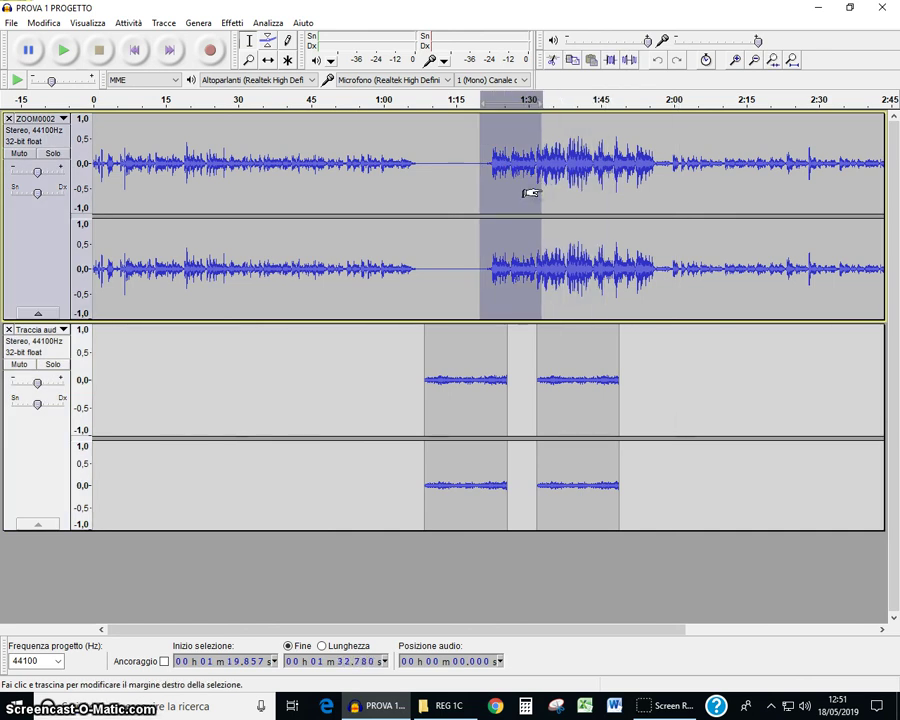
{"action": "left_click", "coordinate": [232, 23]}
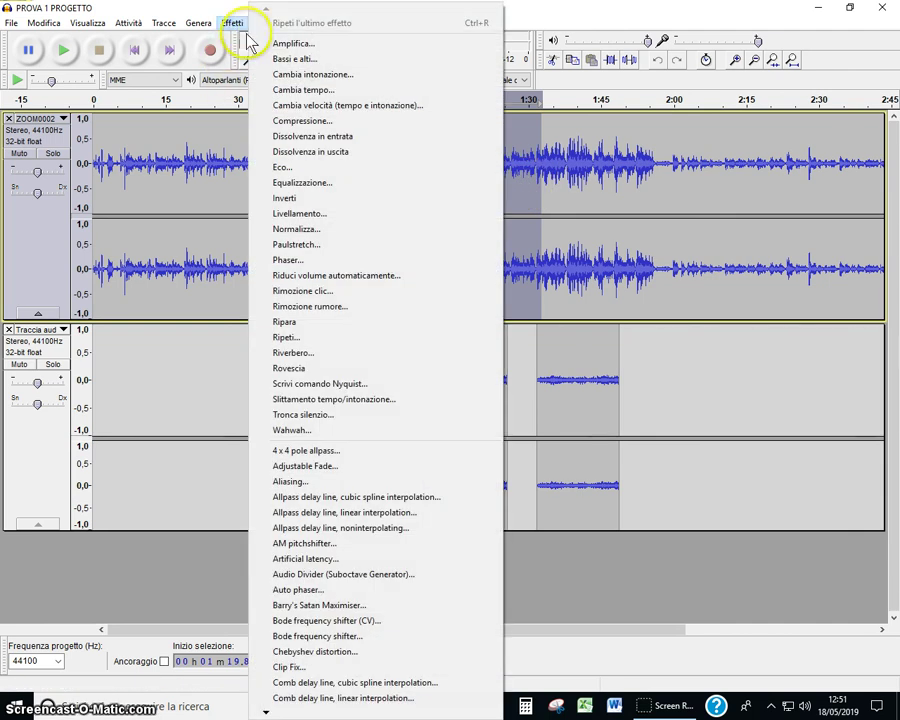
{"action": "left_click", "coordinate": [282, 168]}
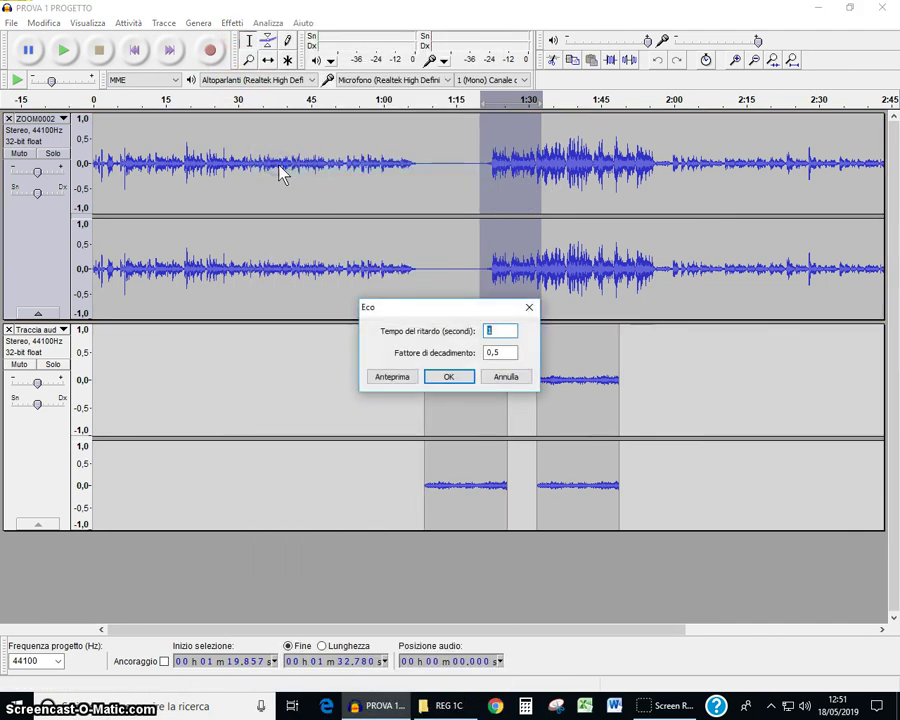
{"action": "left_click", "coordinate": [447, 378]}
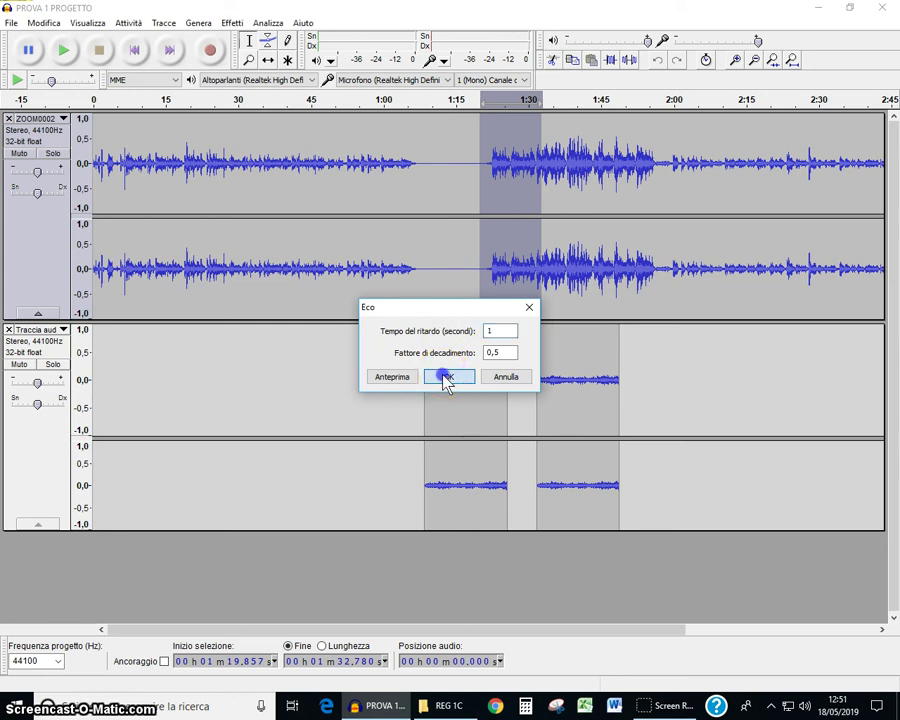
{"action": "left_click", "coordinate": [512, 200]}
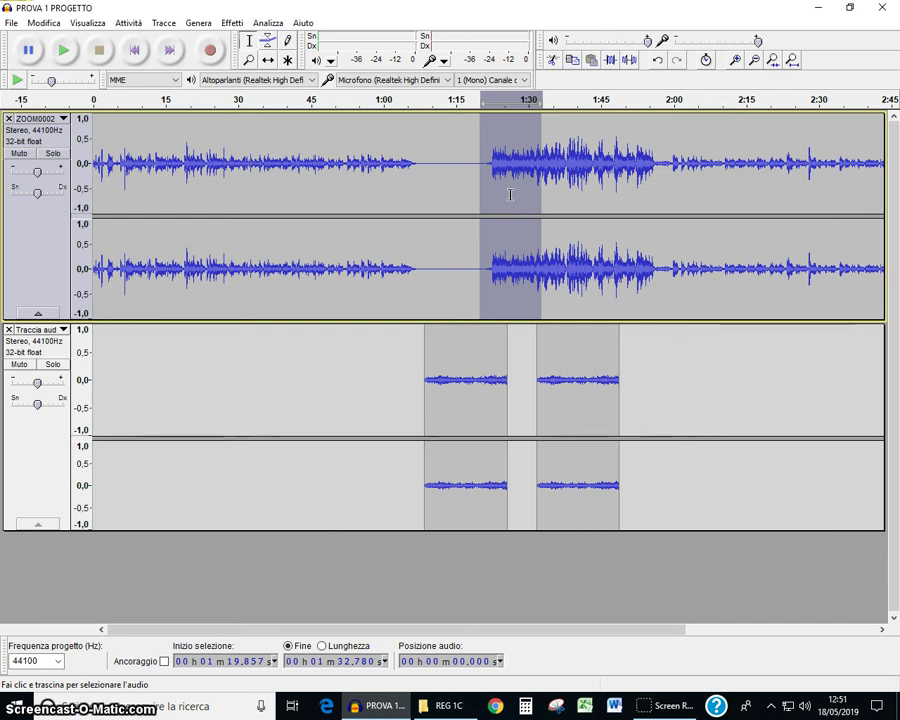
Step: Apply Reverb to the same selected passage with room size 94% and reverberance 85%
{"action": "left_click", "coordinate": [231, 22]}
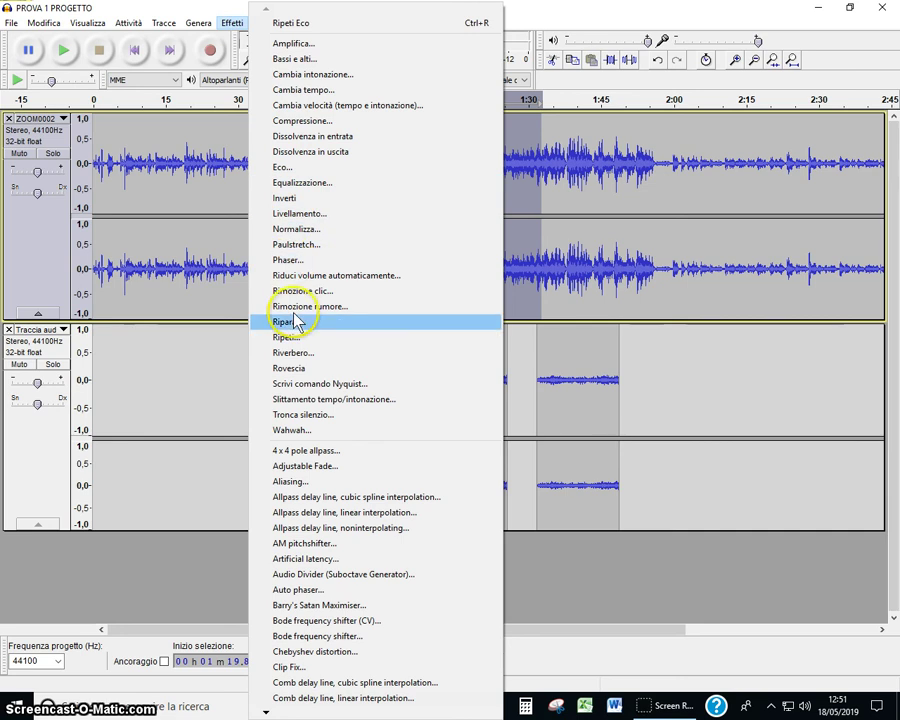
{"action": "left_click", "coordinate": [298, 353]}
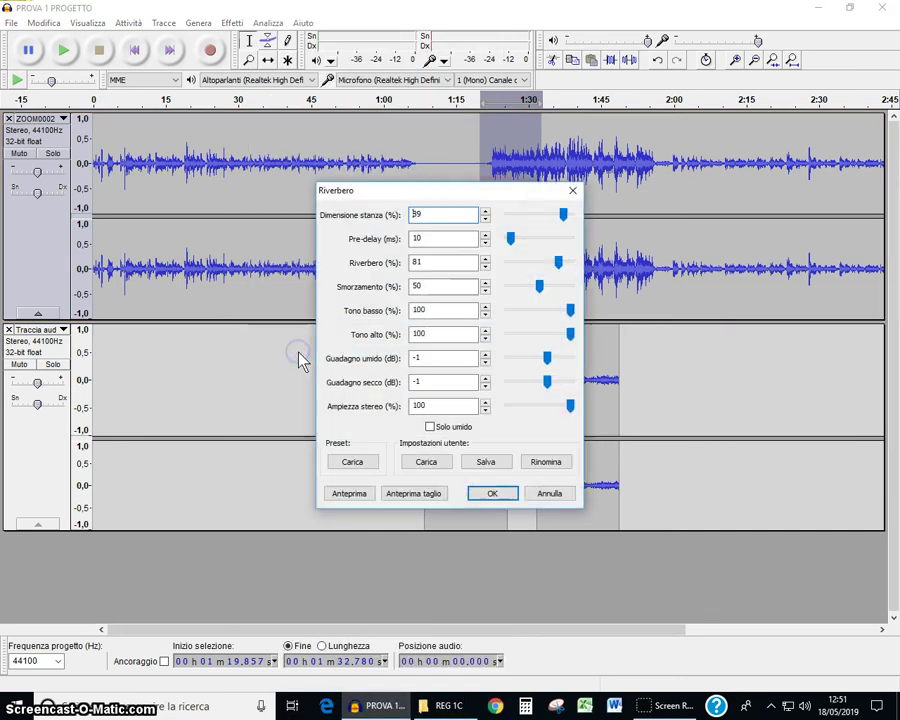
{"action": "mouse_move", "coordinate": [568, 222]}
{"action": "left_mouse_down"}
{"action": "mouse_move", "coordinate": [555, 224]}
{"action": "mouse_move", "coordinate": [562, 226]}
{"action": "left_mouse_up"}
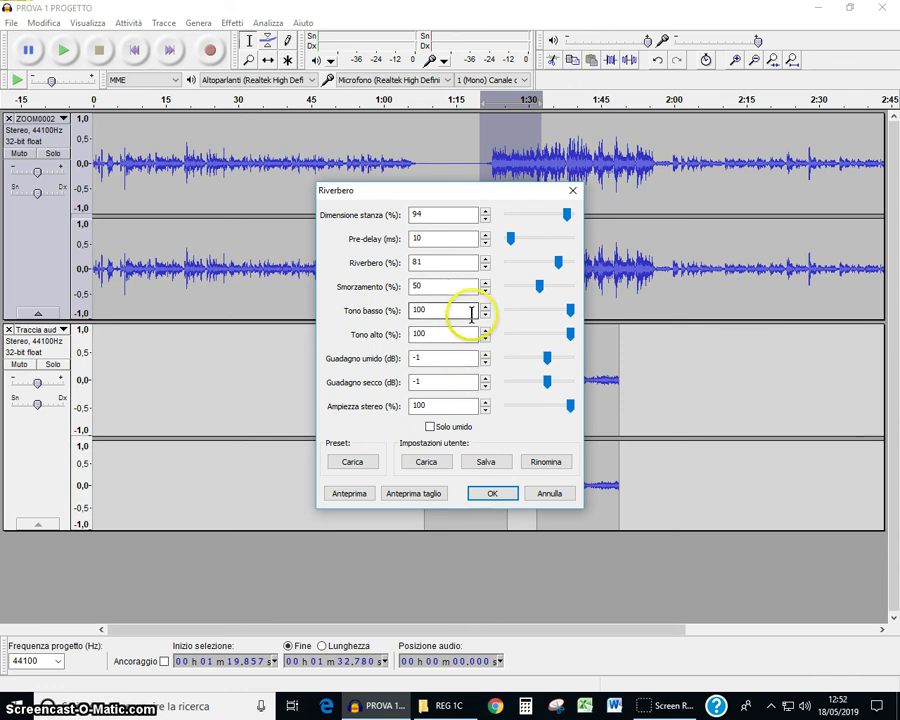
{"action": "left_click_drag", "start_coordinate": [558, 260], "coordinate": [555, 262]}
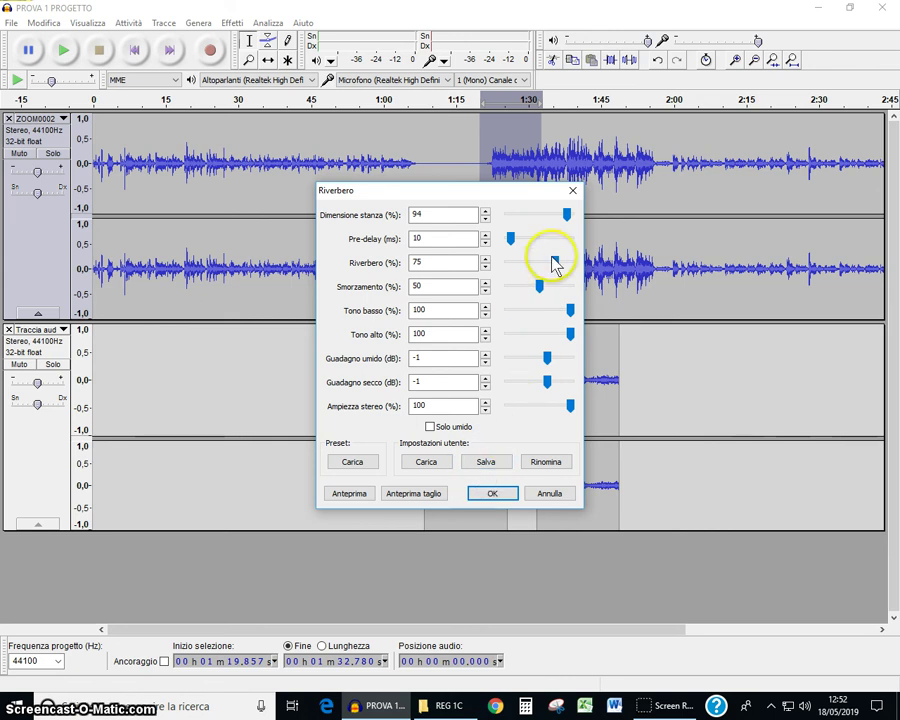
{"action": "left_click_drag", "start_coordinate": [558, 263], "coordinate": [562, 262]}
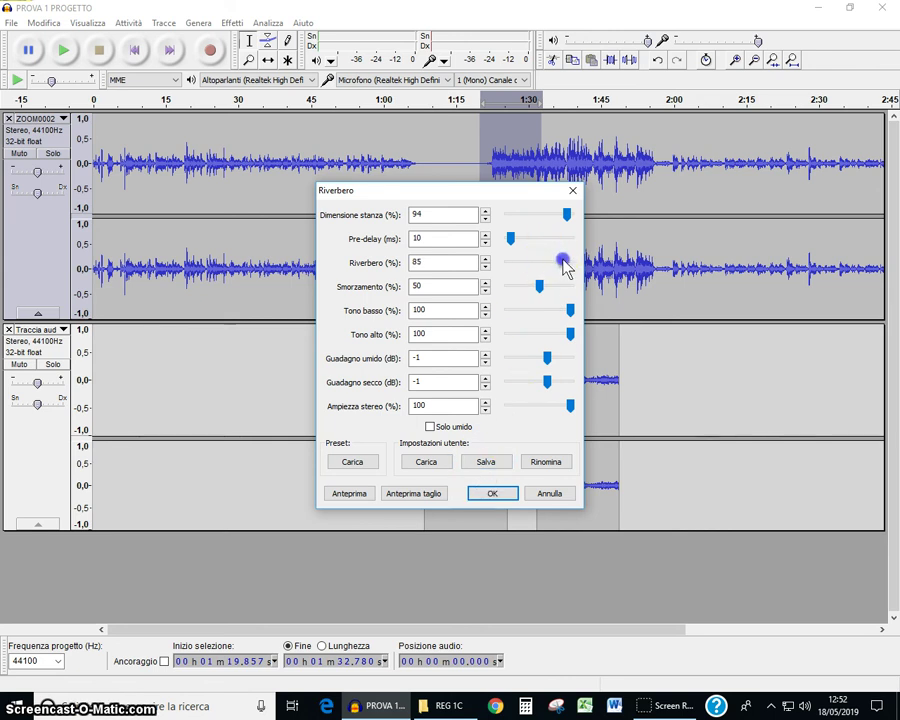
{"action": "left_click", "coordinate": [492, 494]}
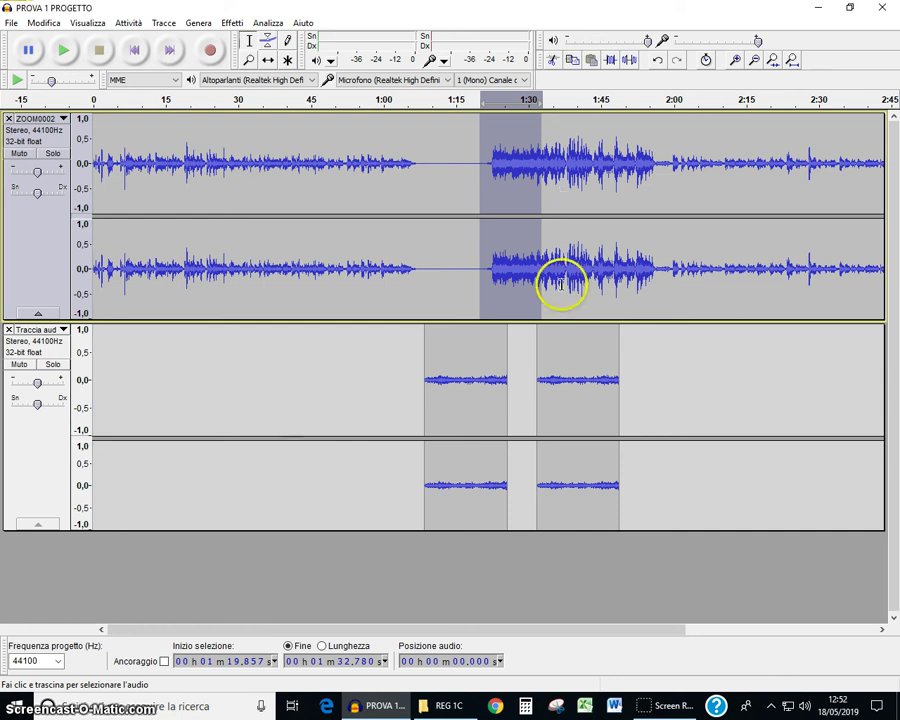
Step: Fade out the second music clip on the lower track, selecting from about 1:32.9 to 1:52.1
{"action": "left_click_drag", "start_coordinate": [543, 378], "coordinate": [634, 380]}
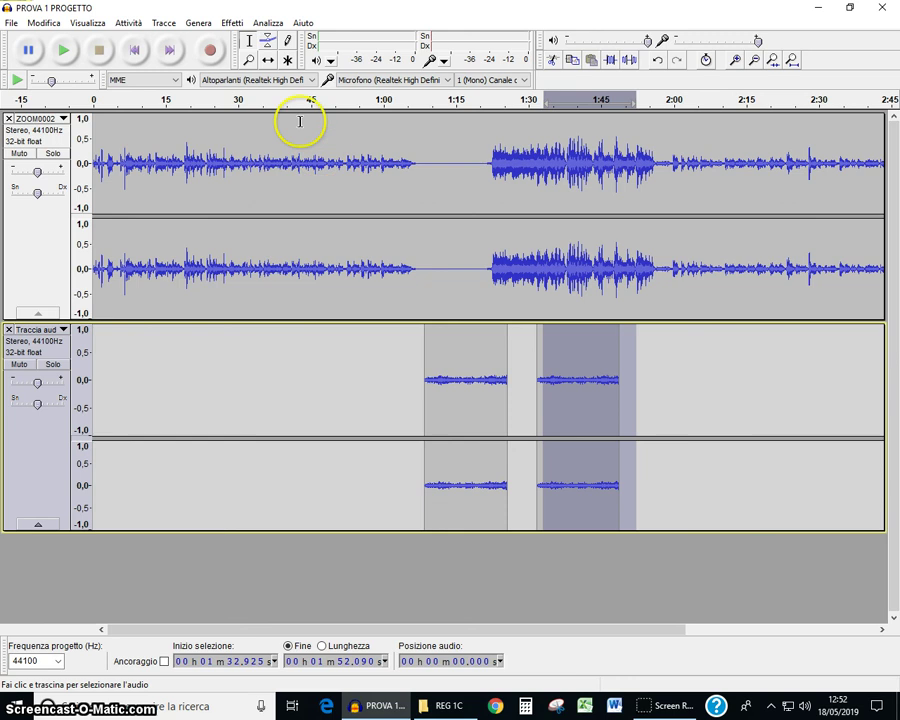
{"action": "left_click", "coordinate": [232, 22]}
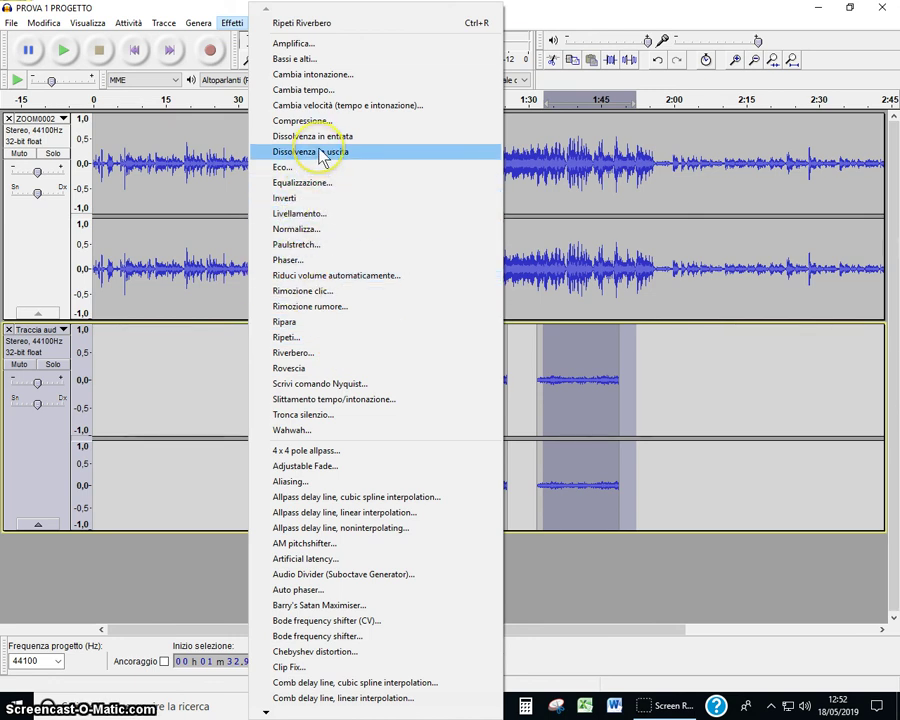
{"action": "left_click", "coordinate": [320, 152]}
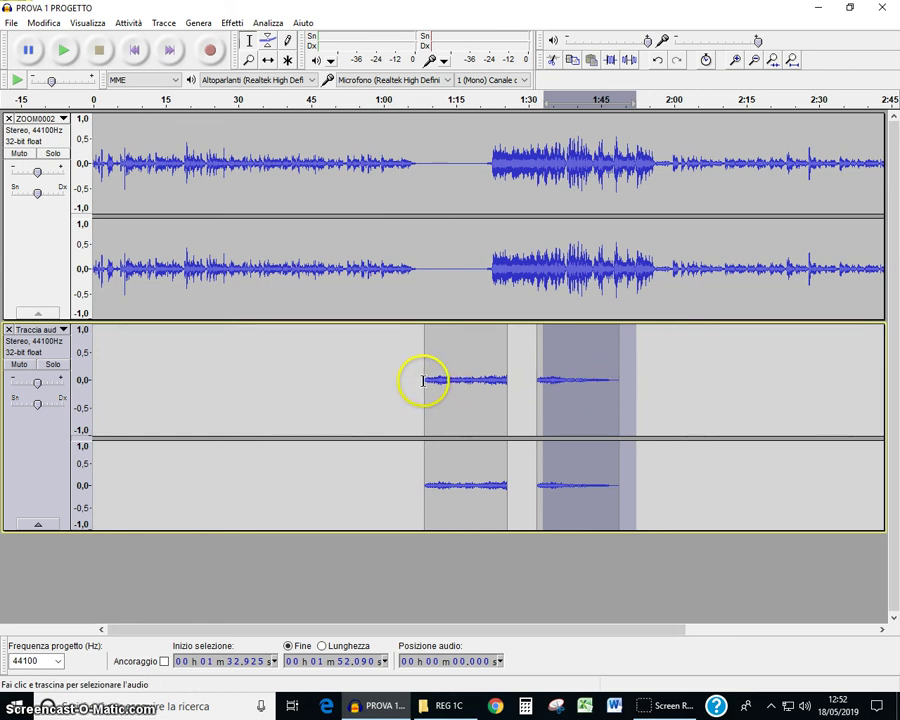
Step: Fade in the first music clip from about 1:08.7 to 1:20.1, and close the gap between the two music clips
{"action": "left_click_drag", "start_coordinate": [418, 380], "coordinate": [480, 381]}
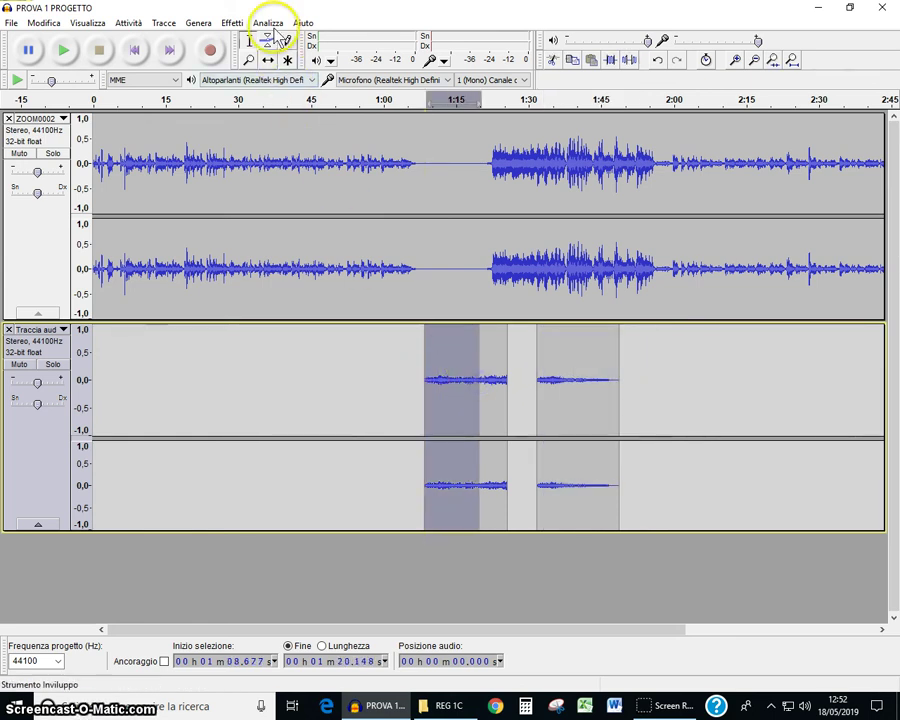
{"action": "left_click", "coordinate": [230, 22]}
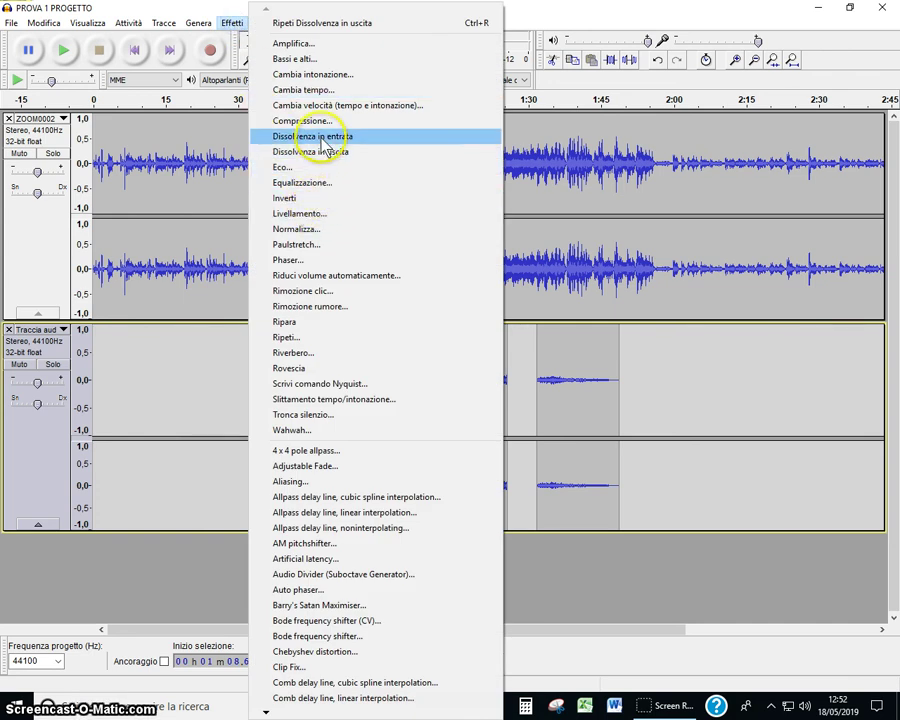
{"action": "left_click", "coordinate": [320, 141]}
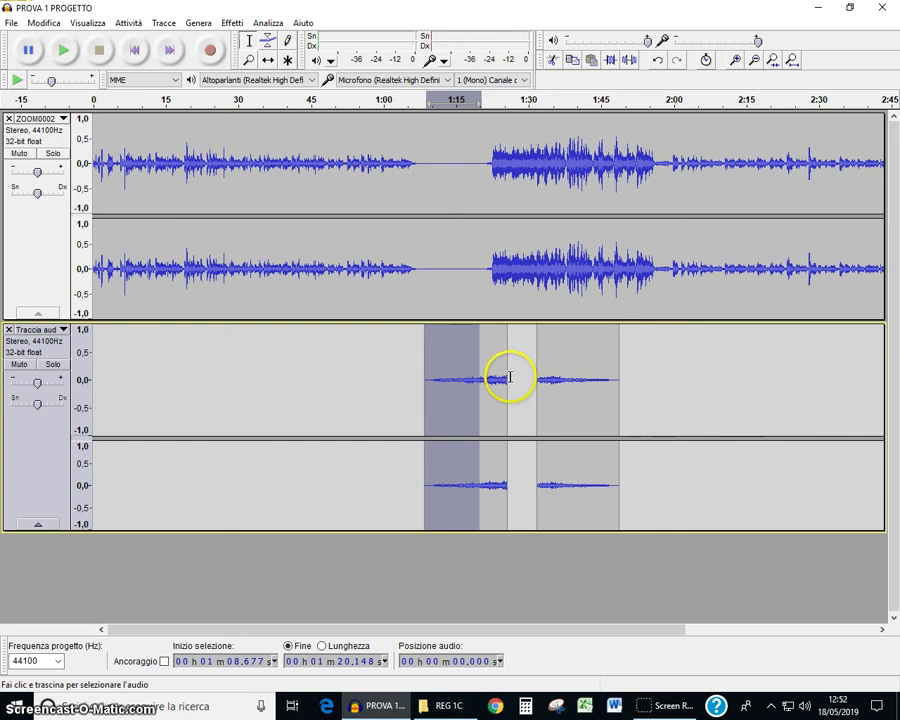
{"action": "left_click", "coordinate": [516, 406]}
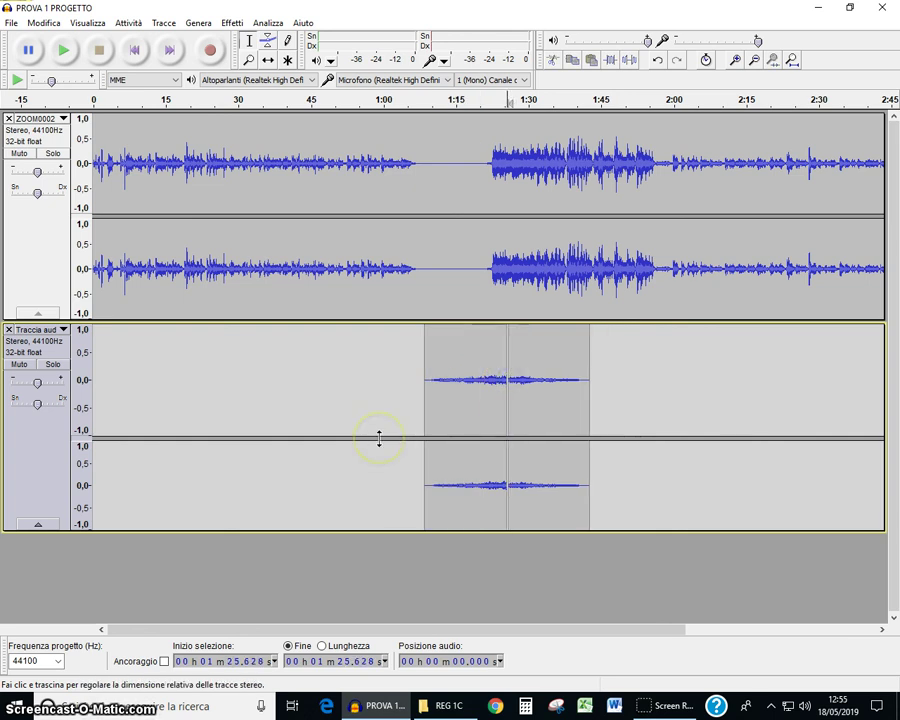